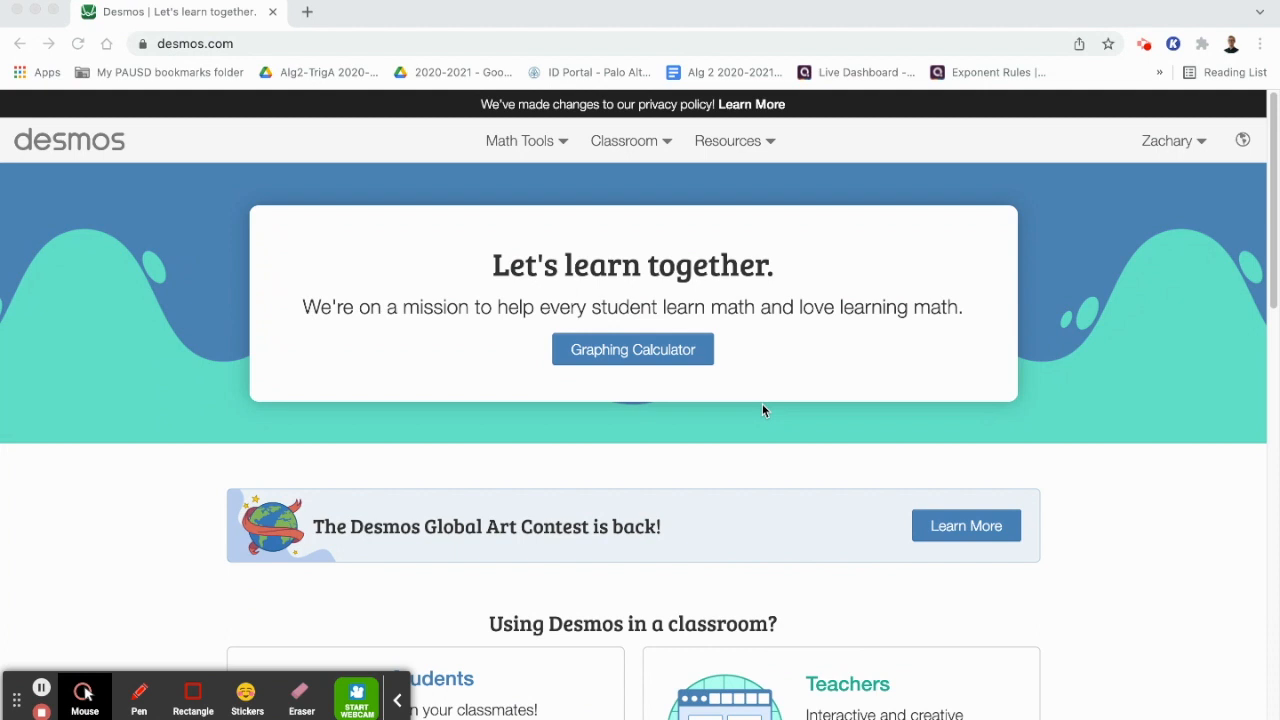
# Open the Graphing Calculator and display the saved graph 2021 Polynomial Art with its expression list hidden.
pyautogui.click(683, 357)
pyautogui.click(649, 353)
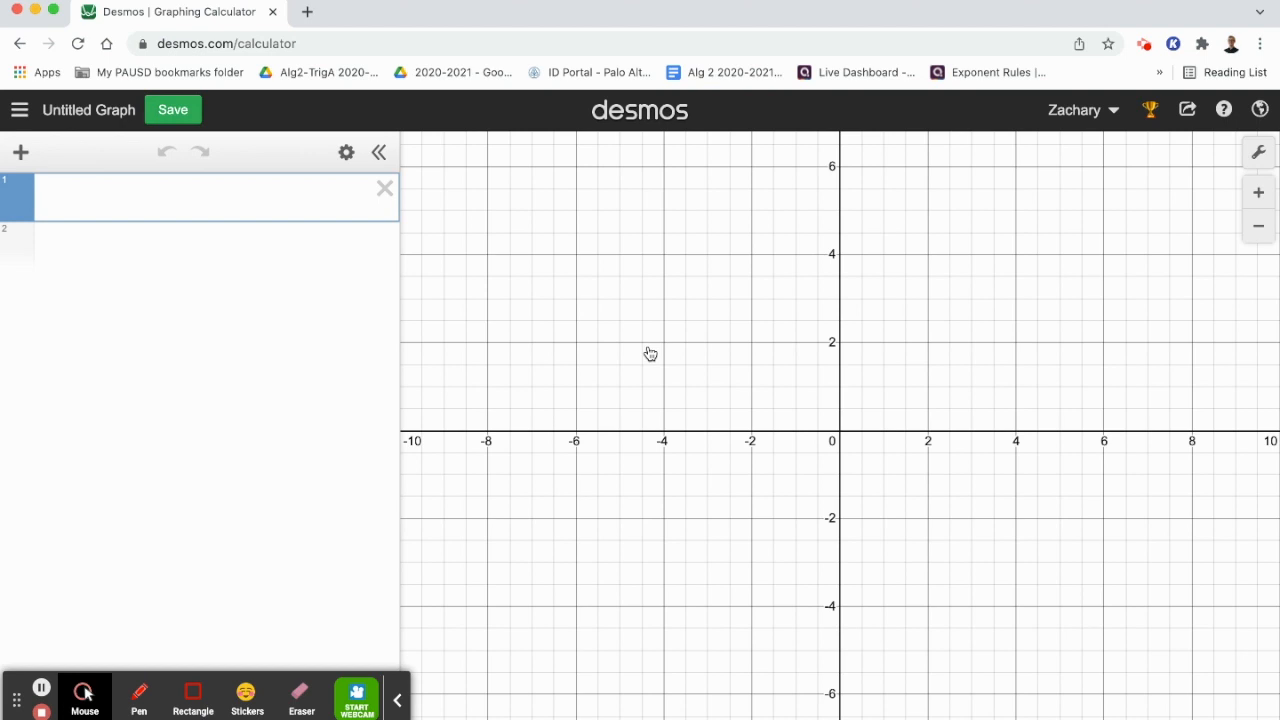
pyautogui.click(18, 114)
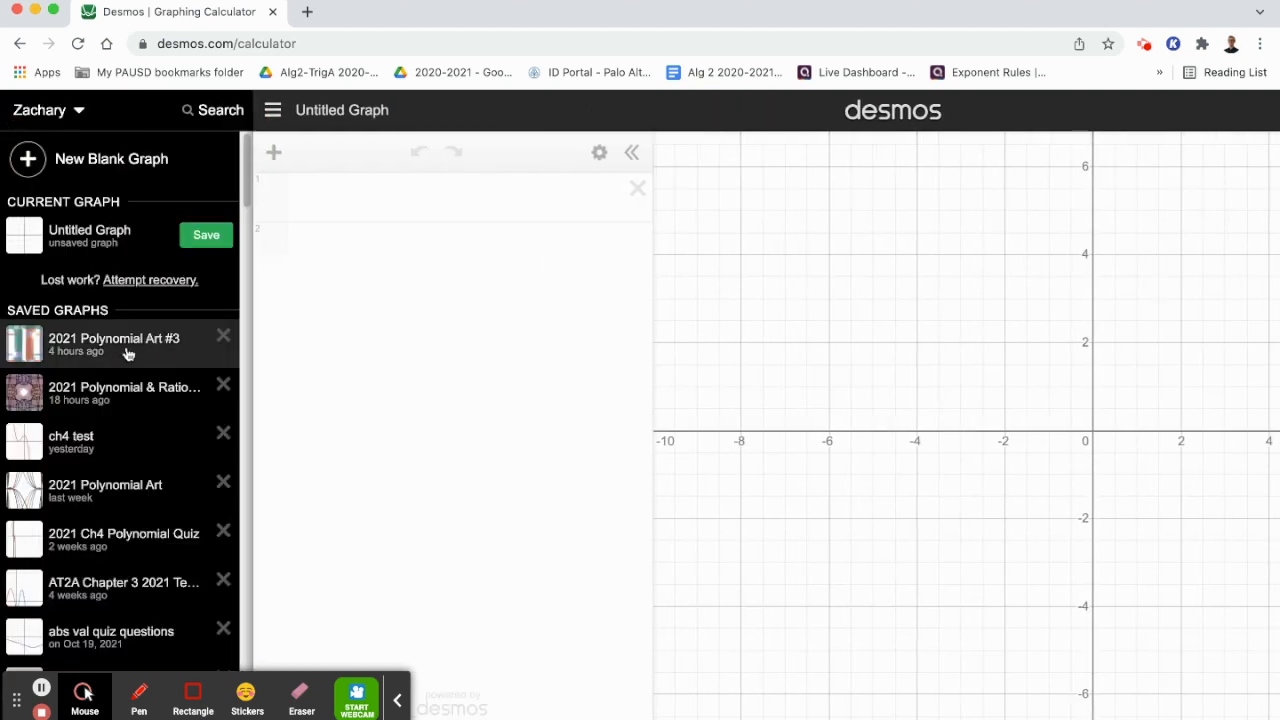
pyautogui.click(95, 488)
pyautogui.click(557, 526)
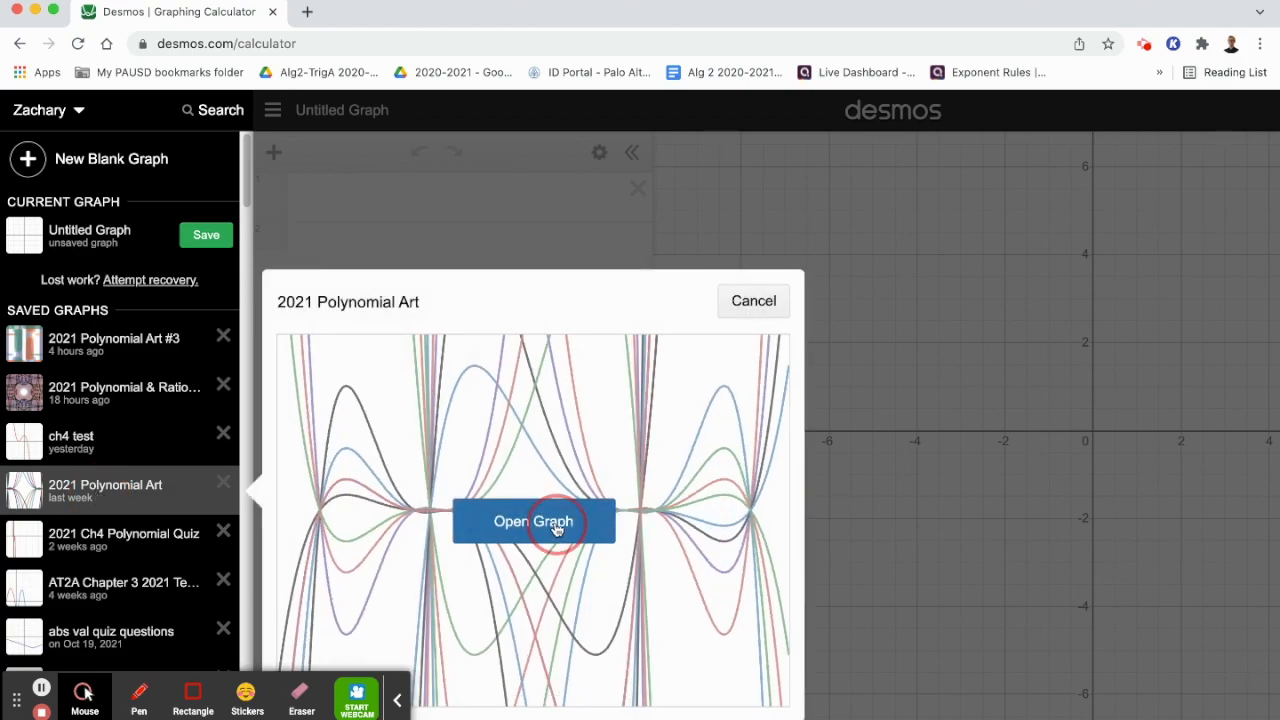
pyautogui.click(380, 158)
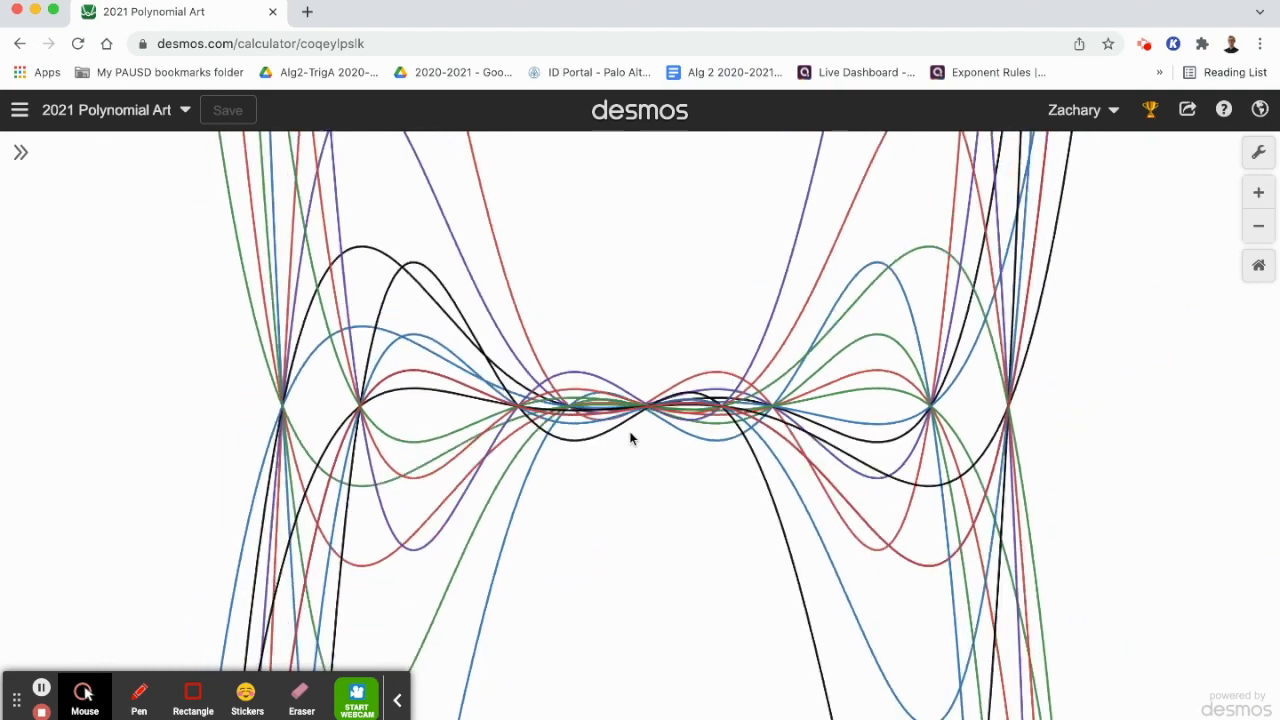
# Open the saved graph 2021 Polynomial & Rational Art and hide its expression list to view the animation.
pyautogui.click(19, 110)
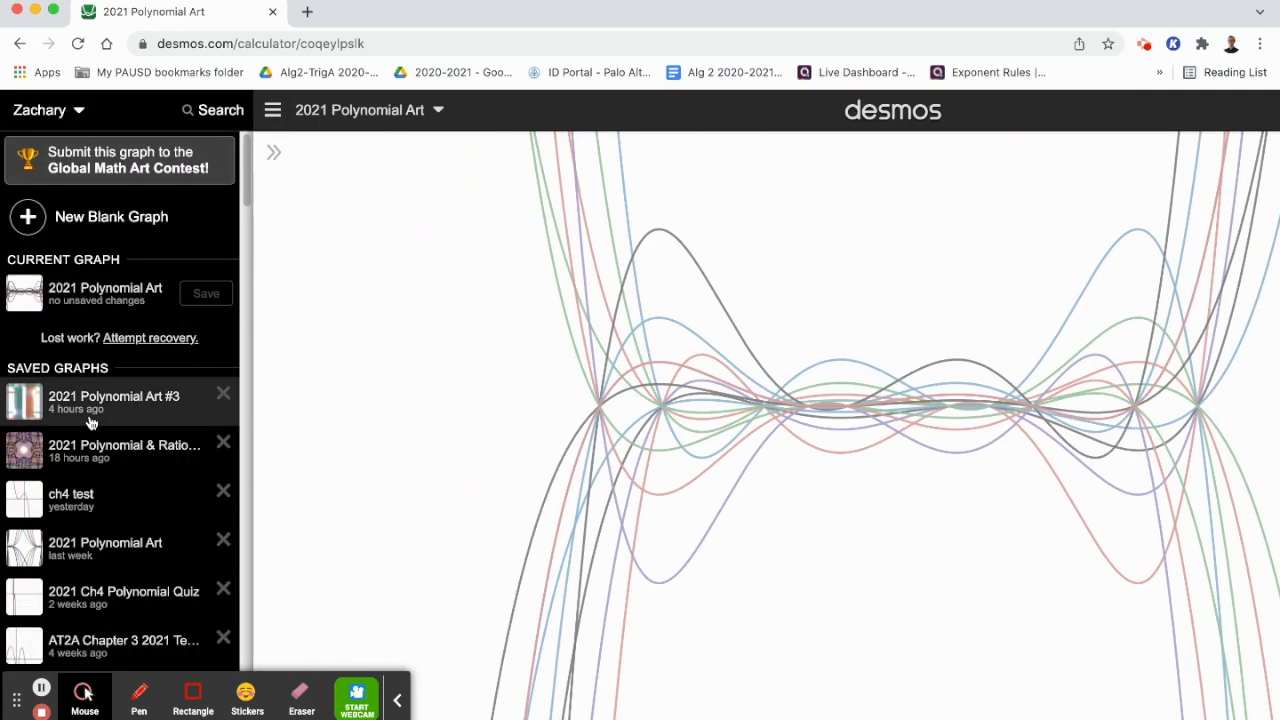
pyautogui.click(92, 459)
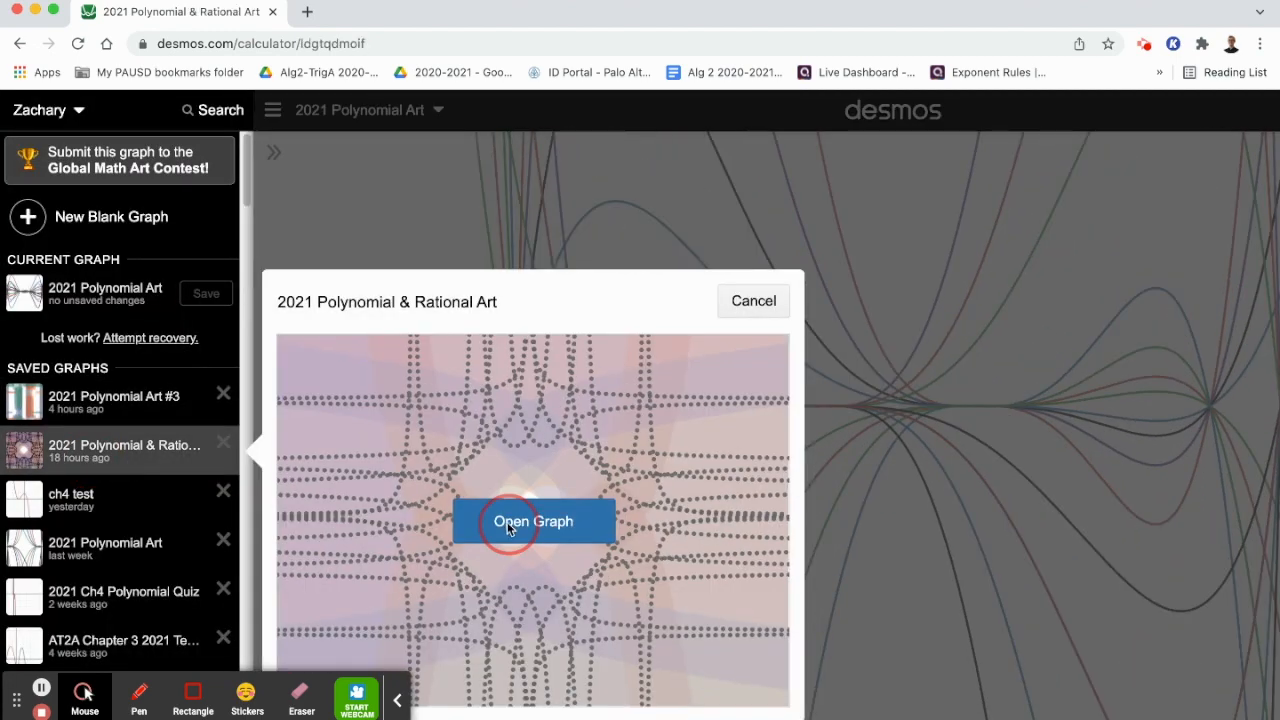
pyautogui.click(496, 531)
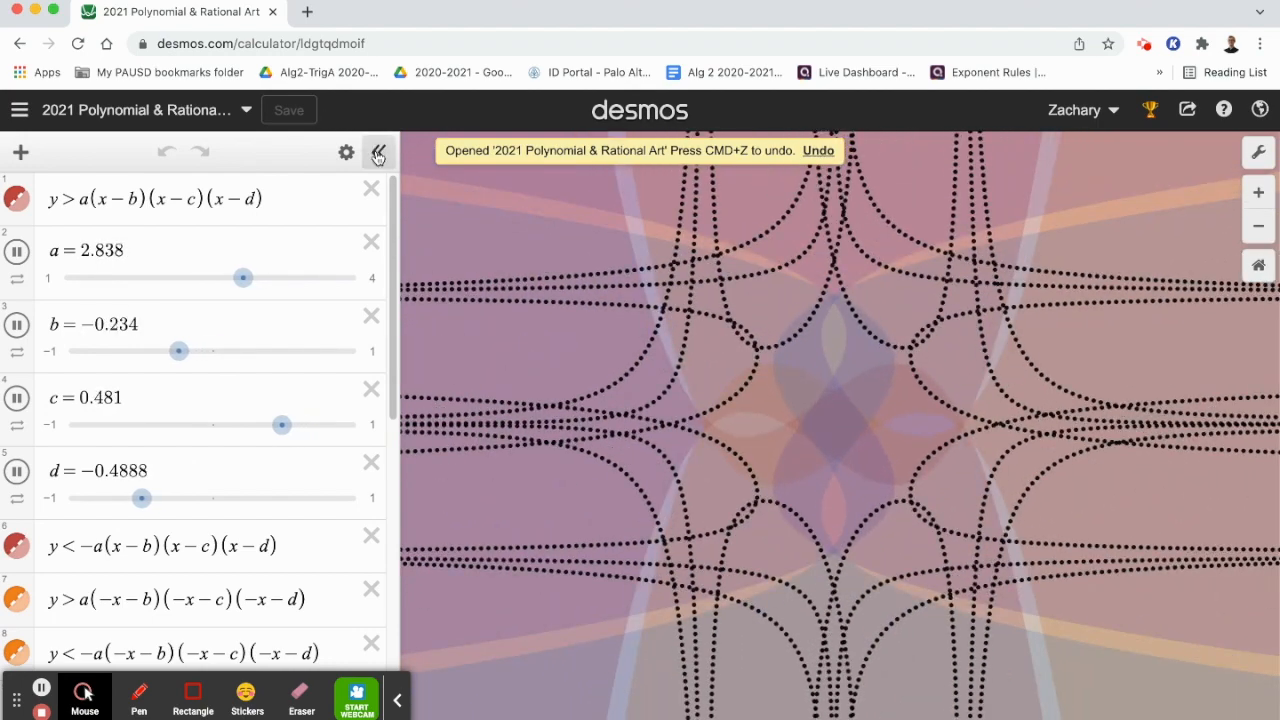
pyautogui.click(378, 151)
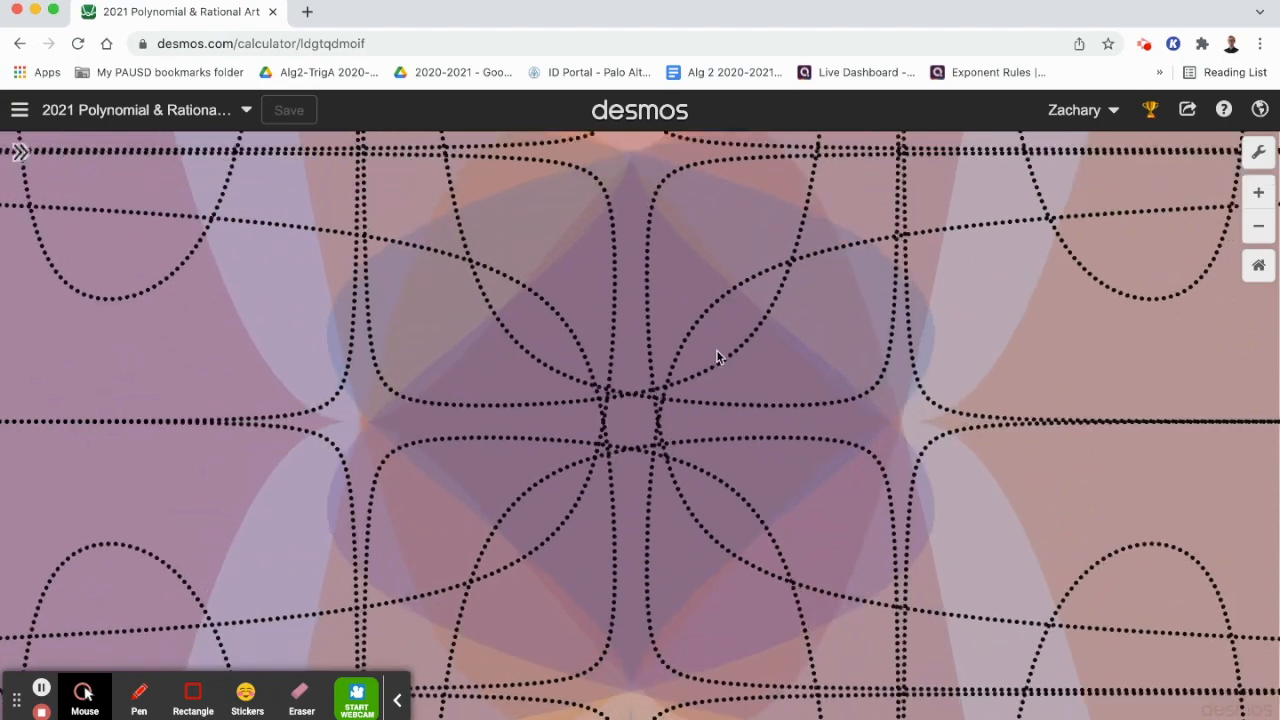
# Open the saved graph 2021 Polynomial Art #3 and view it with the expression list hidden.
pyautogui.click(20, 110)
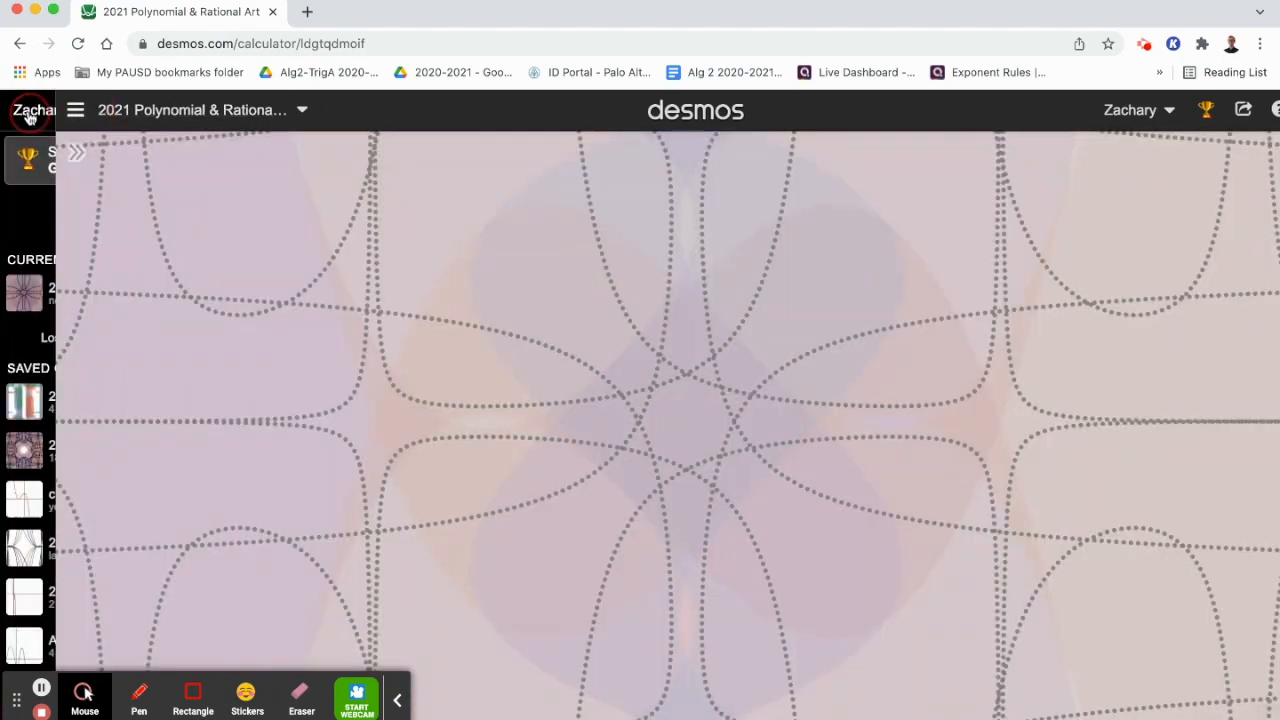
pyautogui.click(88, 410)
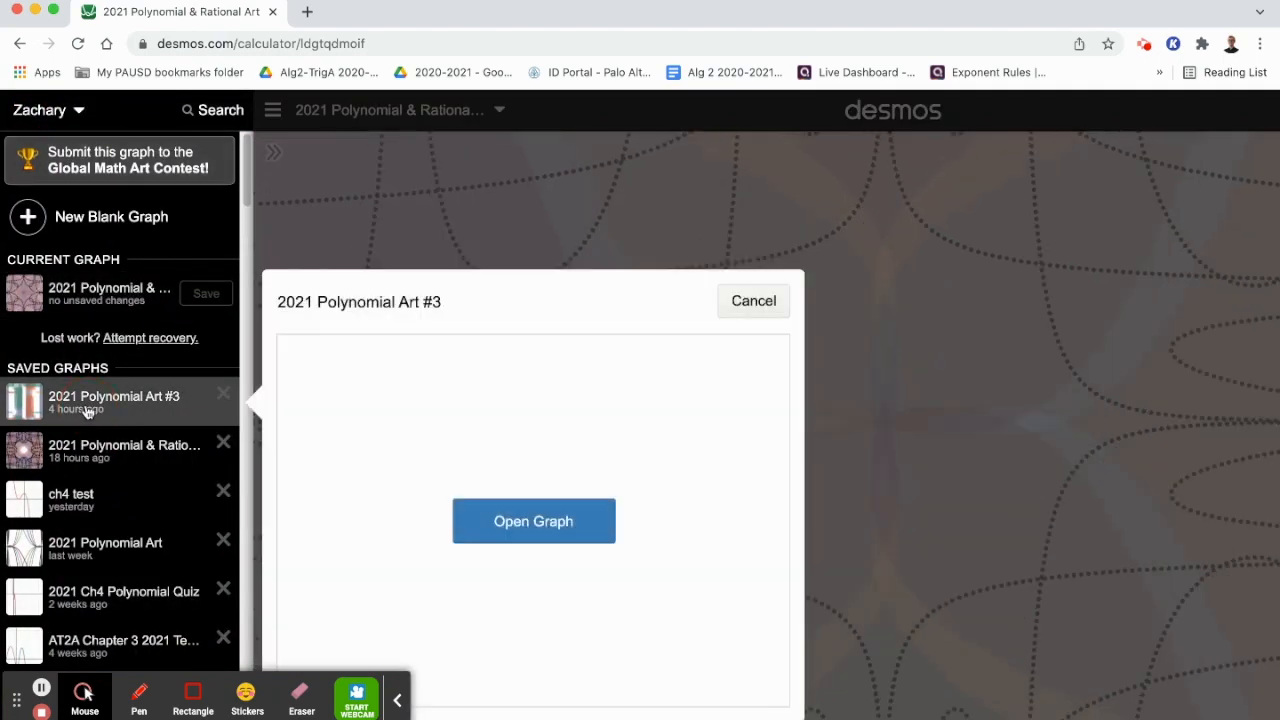
pyautogui.click(540, 519)
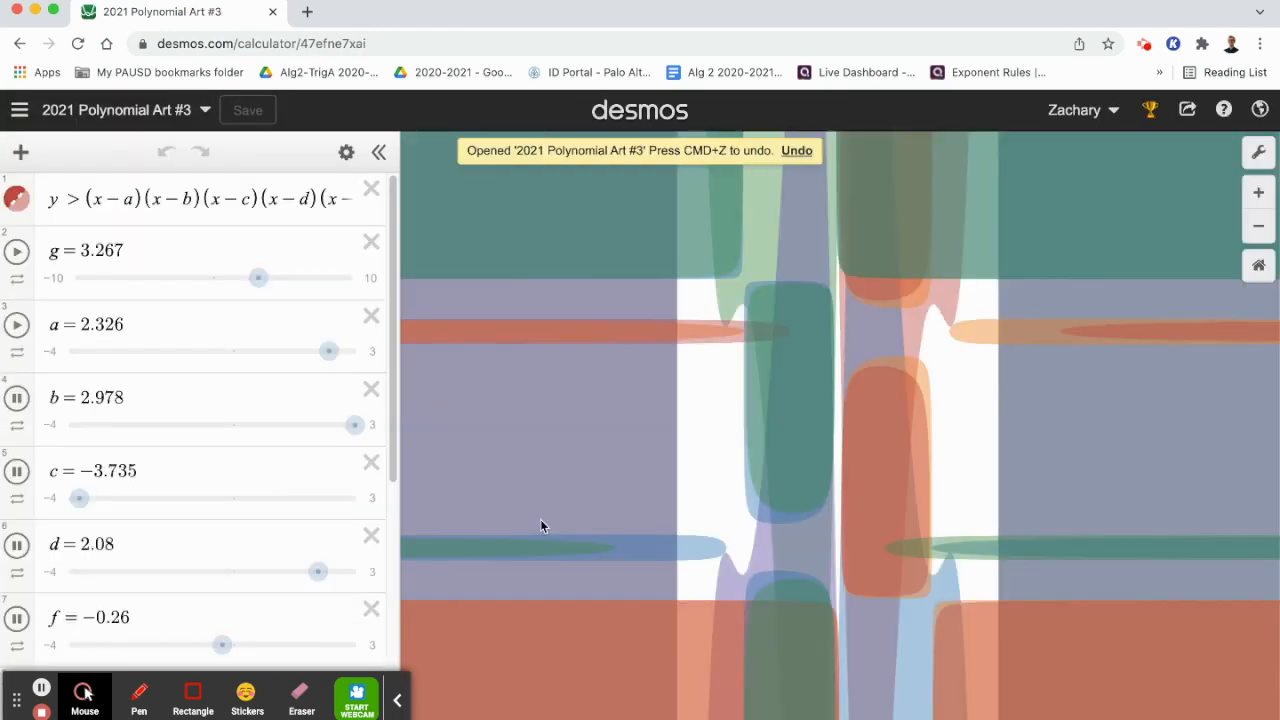
pyautogui.click(377, 152)
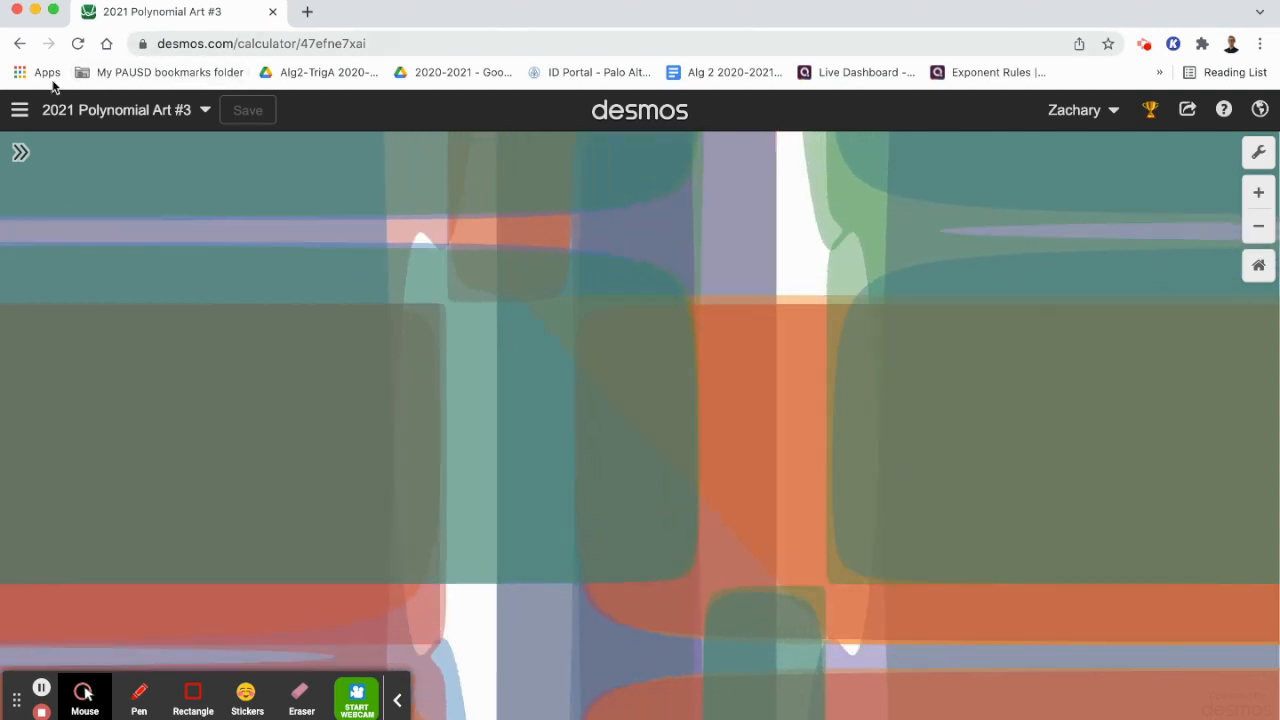
# Graph y=(x-a)(x-b)(x-c) in a new blank graph, add sliders for all parameters and animate a, b and c.
pyautogui.click(20, 110)
pyautogui.click(105, 220)
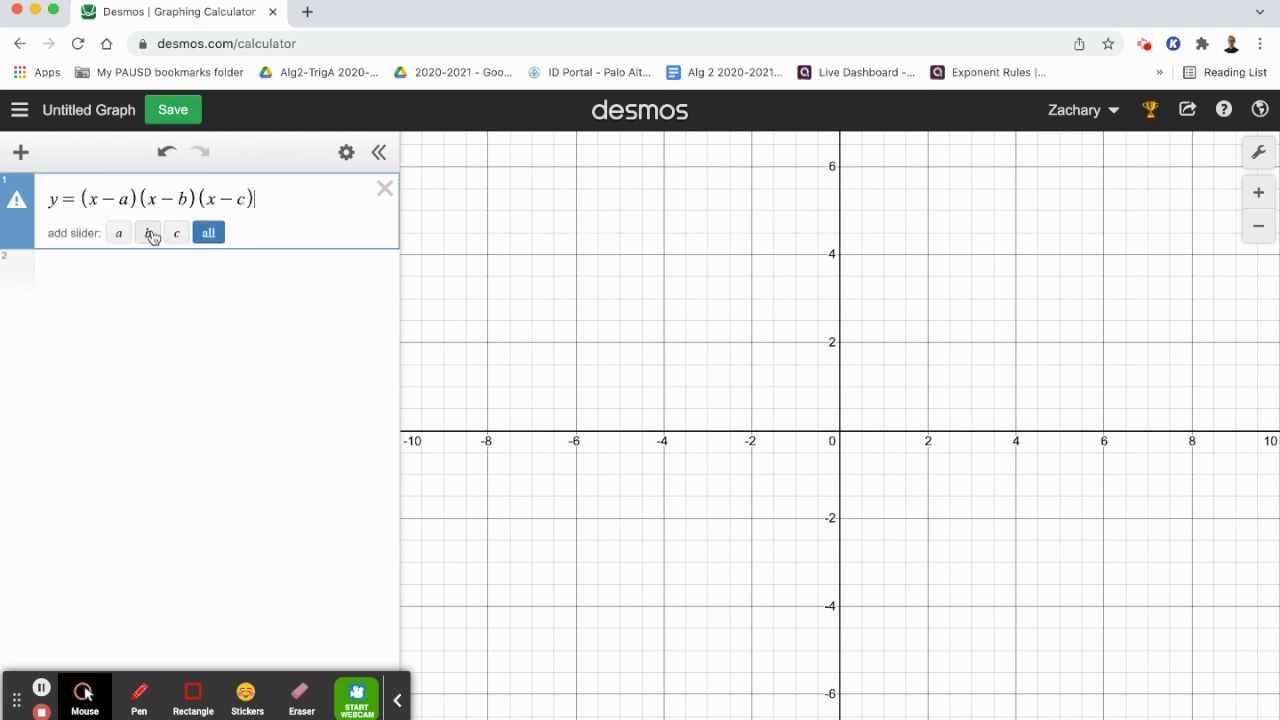
pyautogui.click(207, 234)
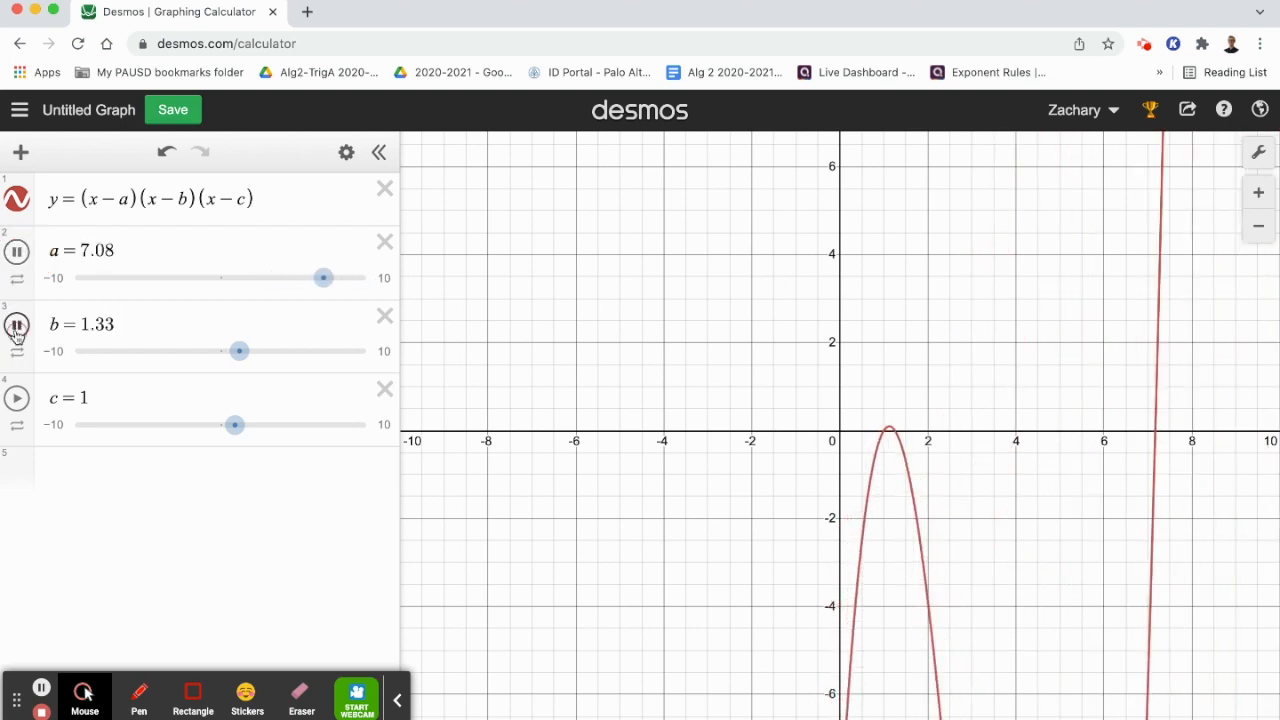
pyautogui.click(16, 398)
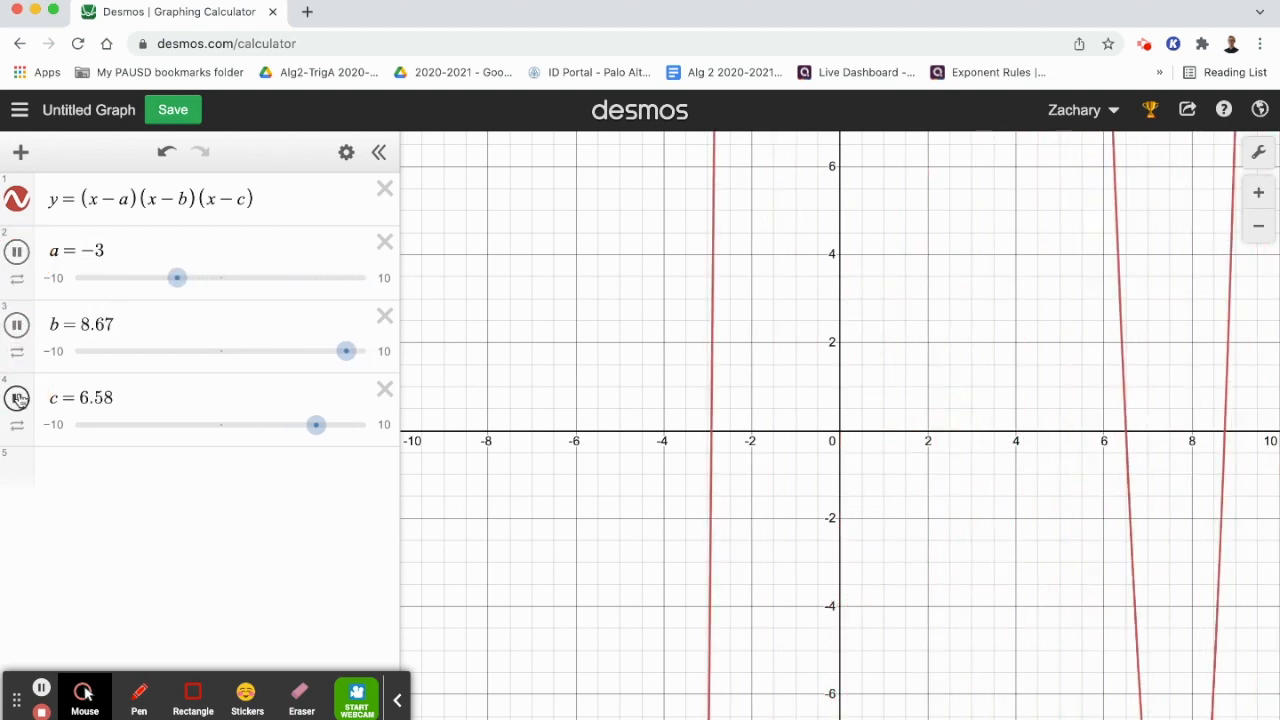
# Append the factor (x-d) to the equation, add a slider for d and start its animation.
pyautogui.click(263, 204)
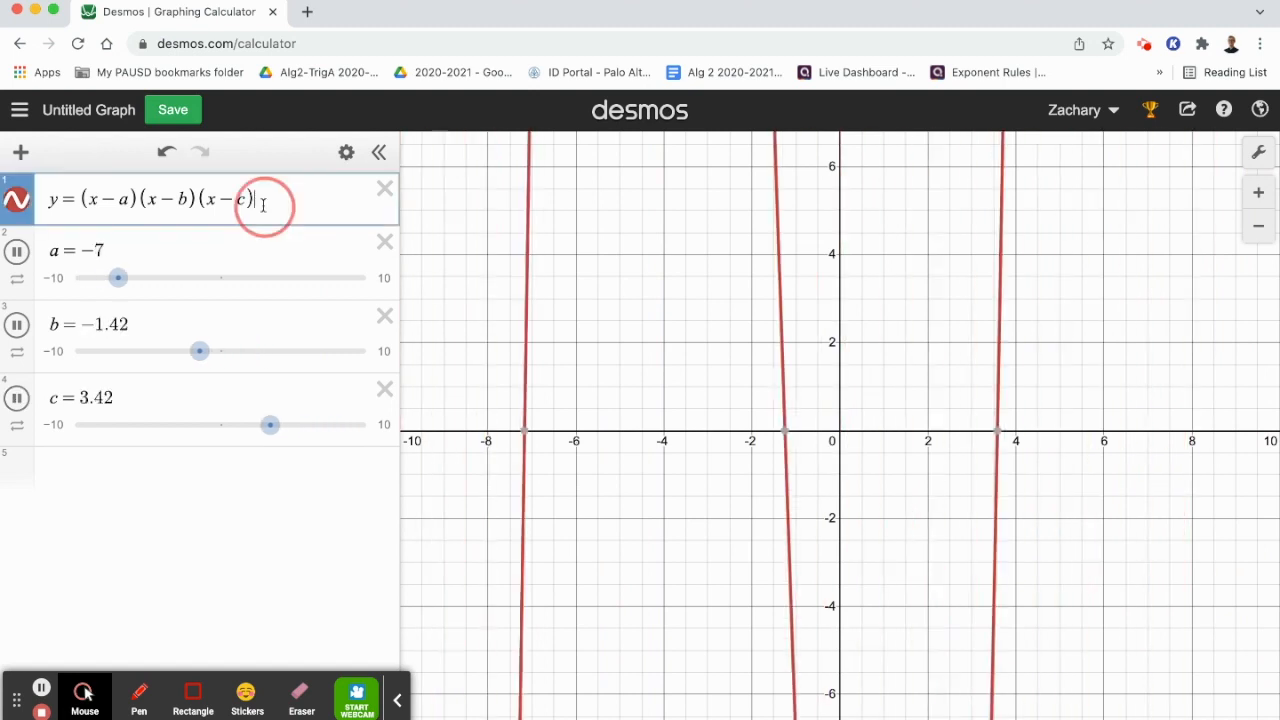
pyautogui.write('(x-d')
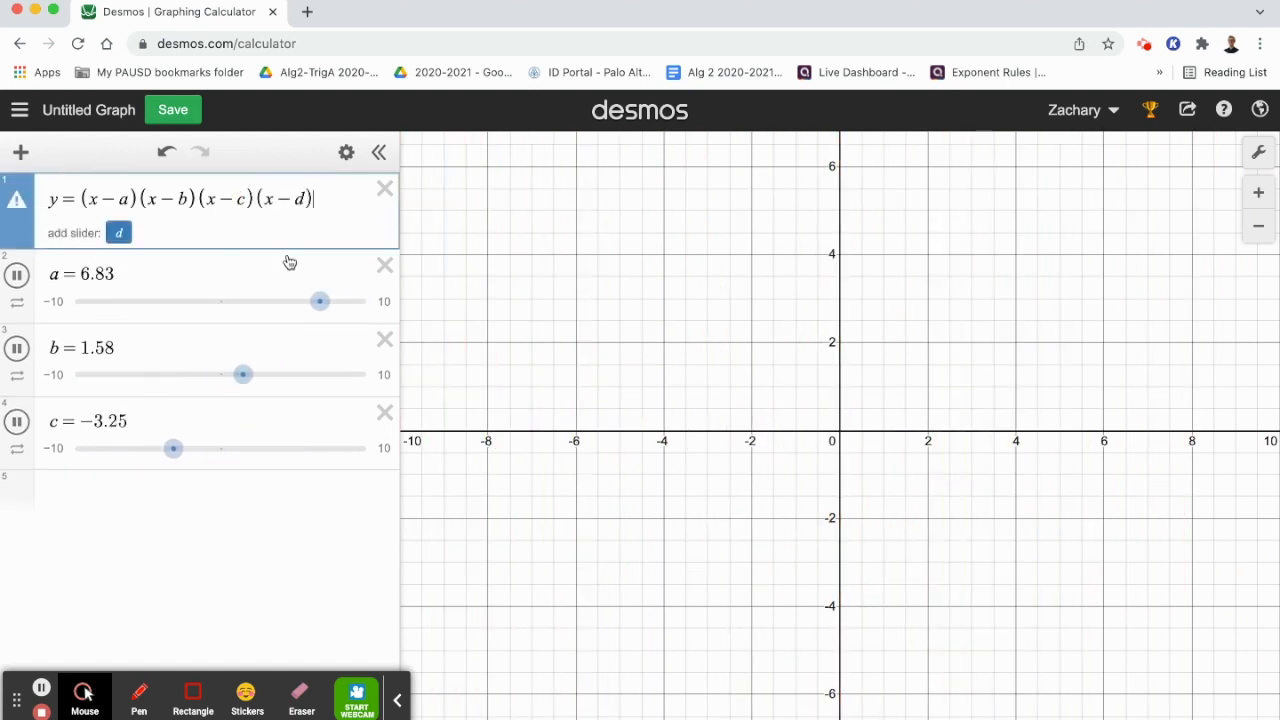
pyautogui.click(119, 234)
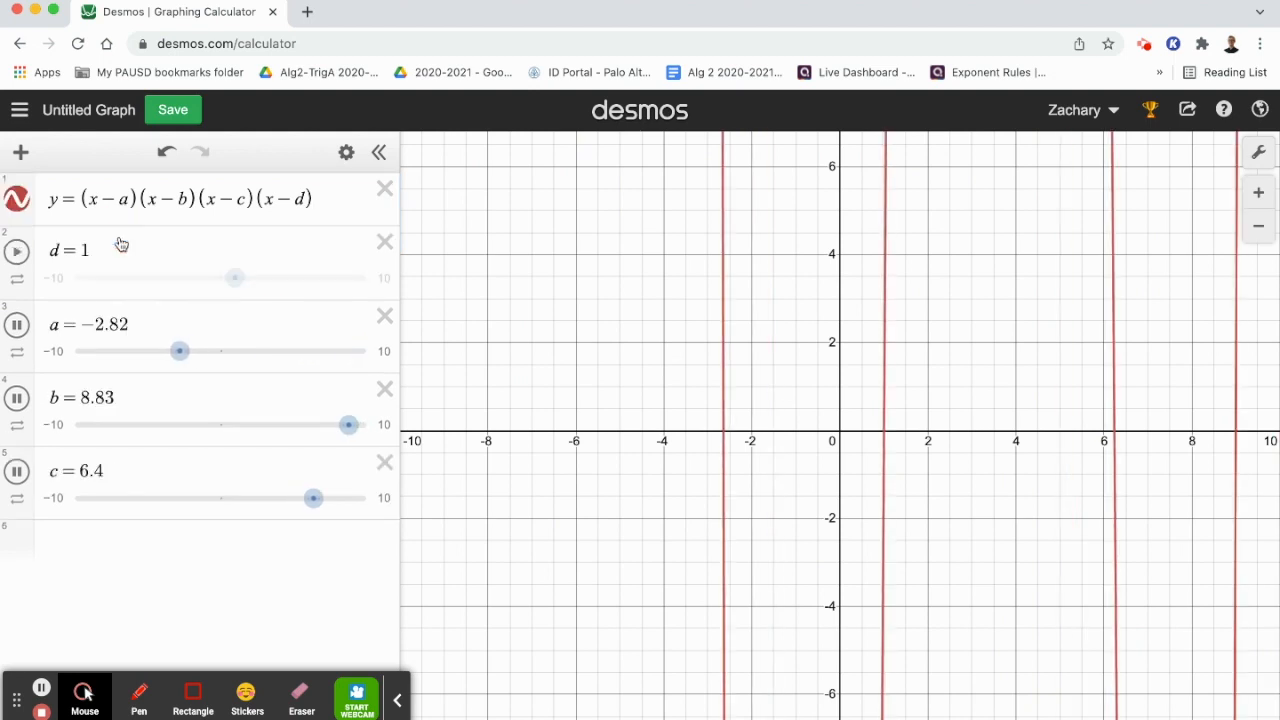
pyautogui.click(14, 253)
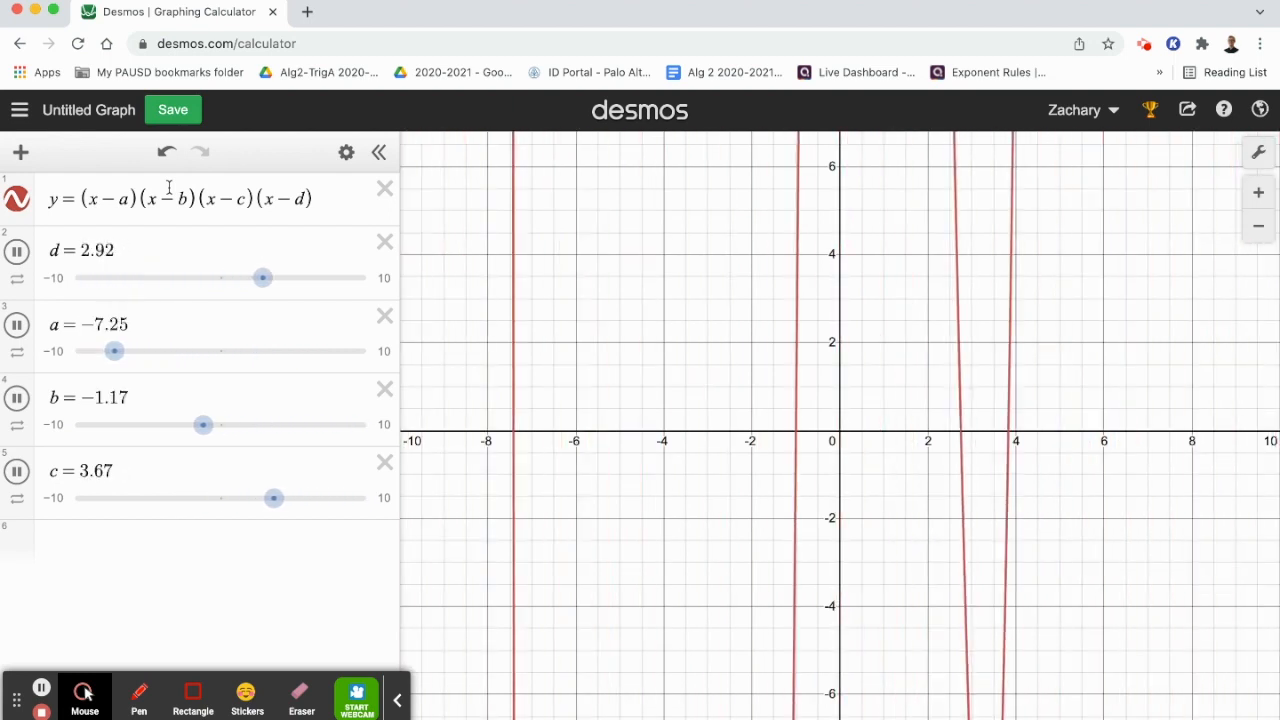
# Limit the d and a sliders to the range -3 to 3.
pyautogui.click(53, 277)
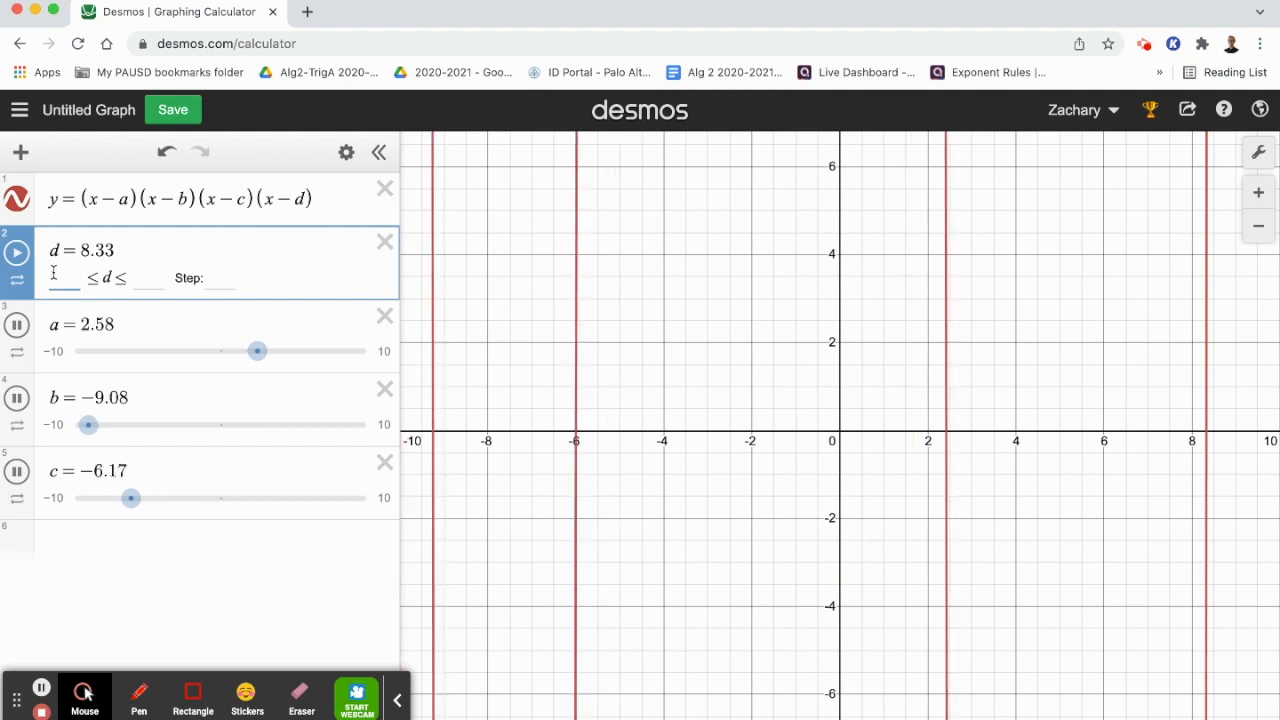
pyautogui.write('-3')
pyautogui.press('Tab')
pyautogui.write('3')
pyautogui.click(50, 350)
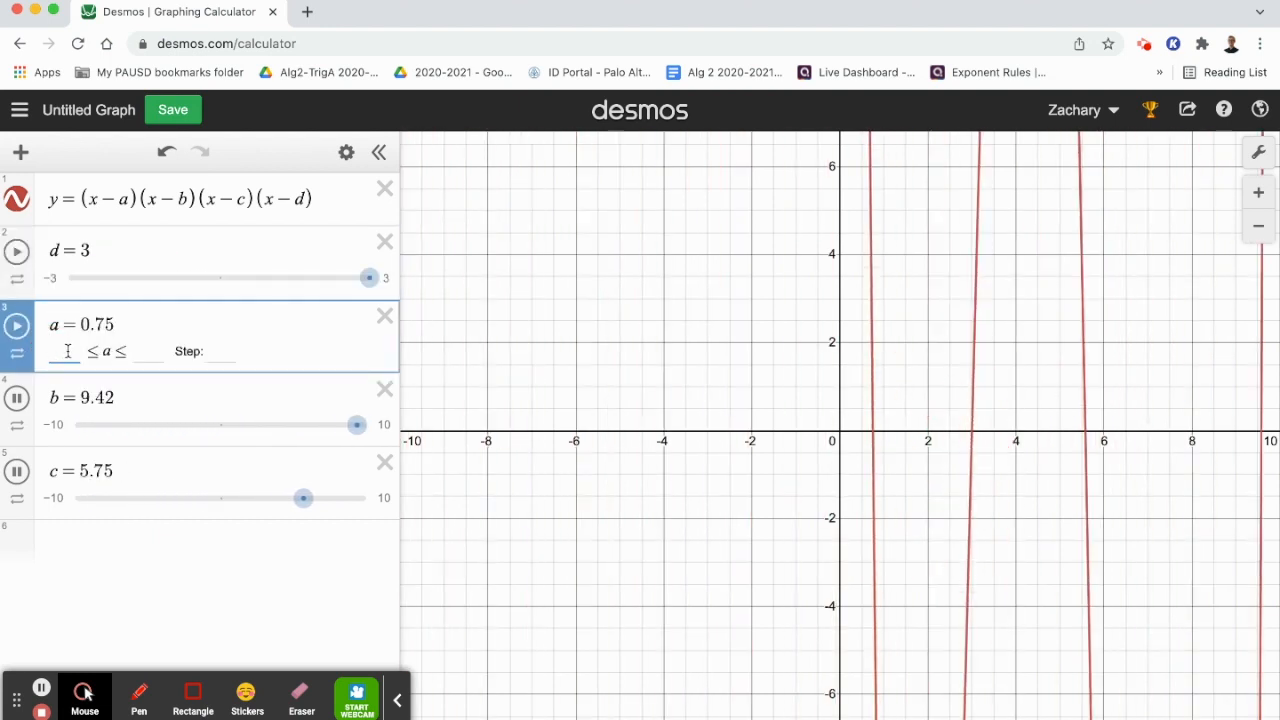
pyautogui.write('-3')
pyautogui.press('Tab')
pyautogui.write('3')
# Limit the b and c sliders to the range -3 to 3 and get all the sliders animating again.
pyautogui.click(54, 425)
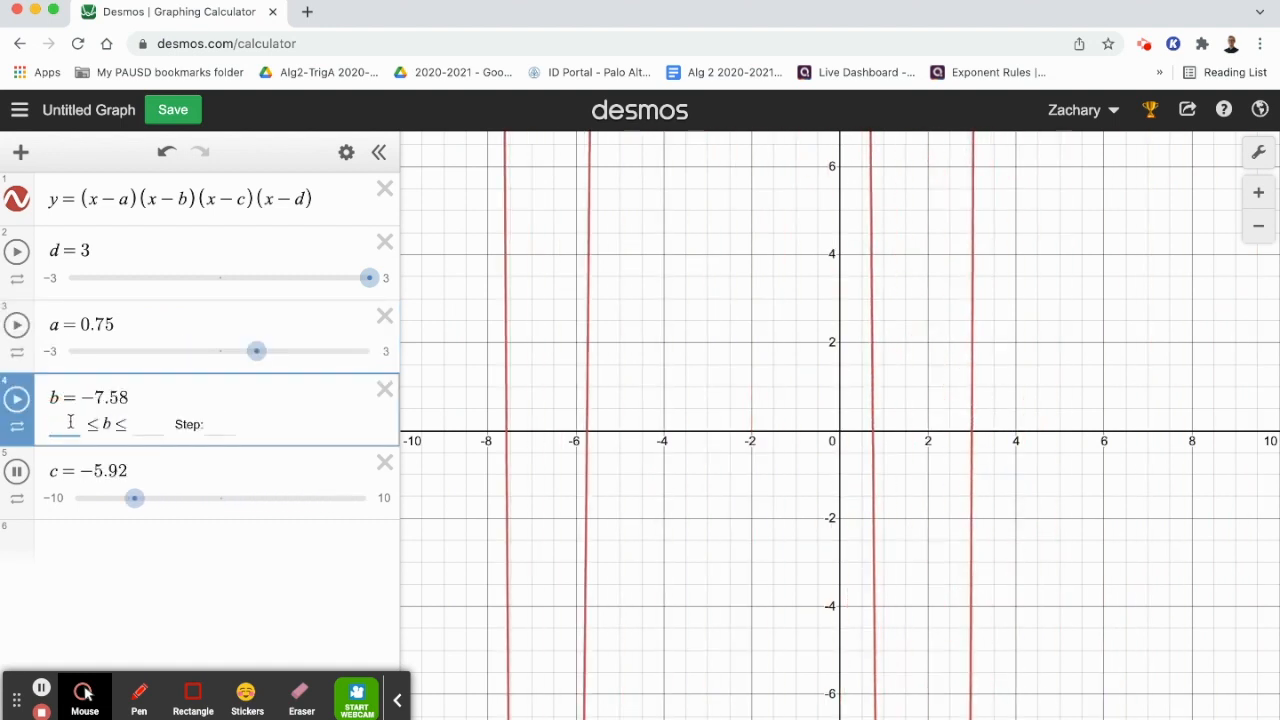
pyautogui.write('-3')
pyautogui.press('Tab')
pyautogui.write('3')
pyautogui.click(58, 498)
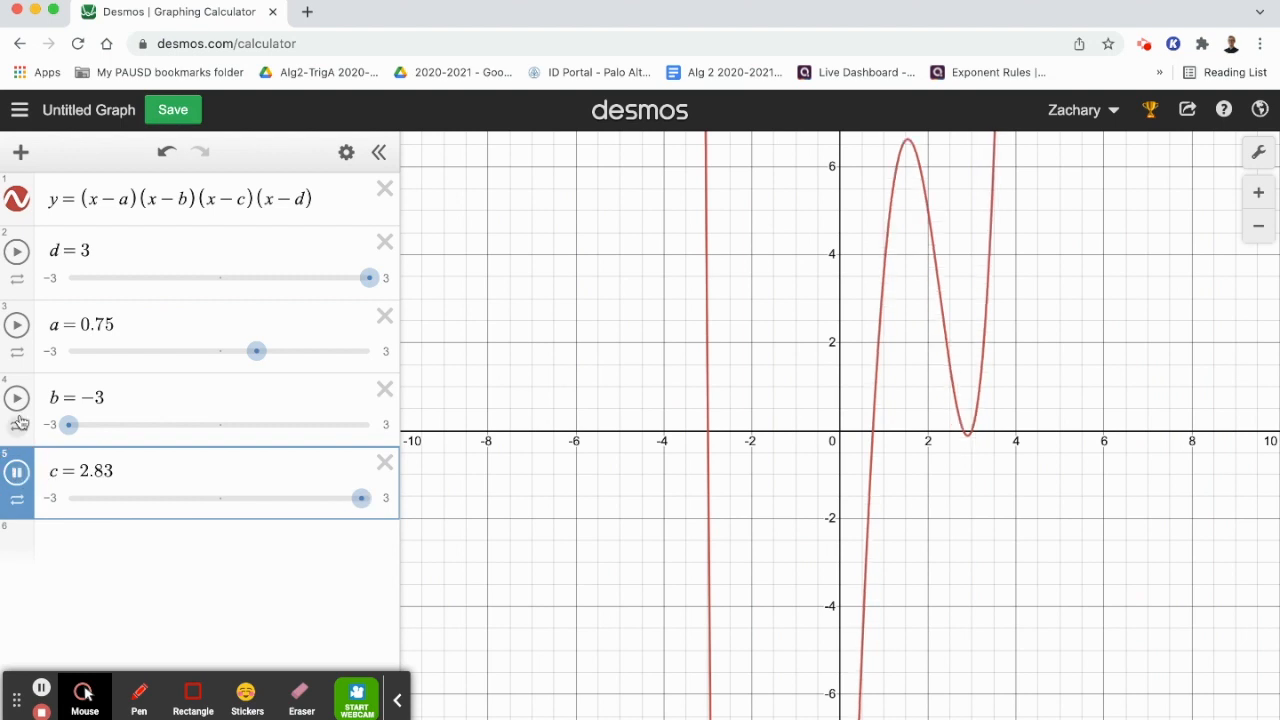
pyautogui.click(16, 324)
pyautogui.click(16, 251)
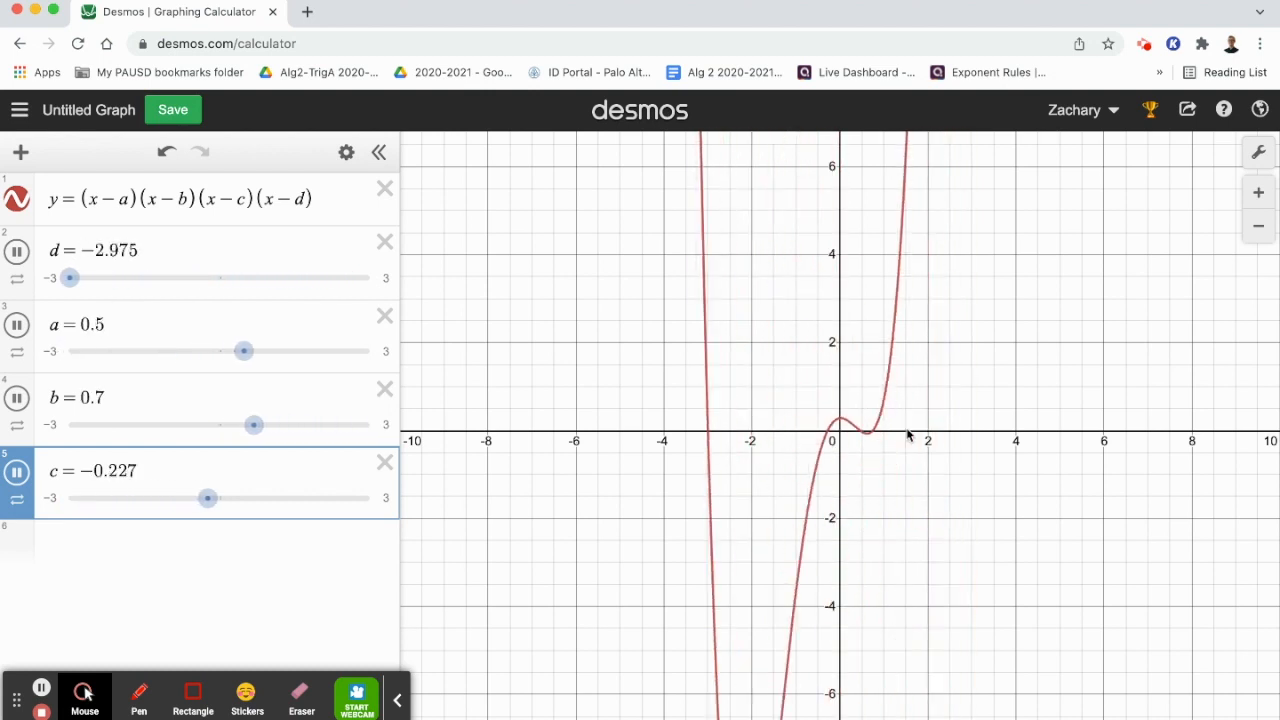
# Slow the animations of all four sliders, setting b and c to 0.35x speed, and pause slider c.
pyautogui.click(16, 279)
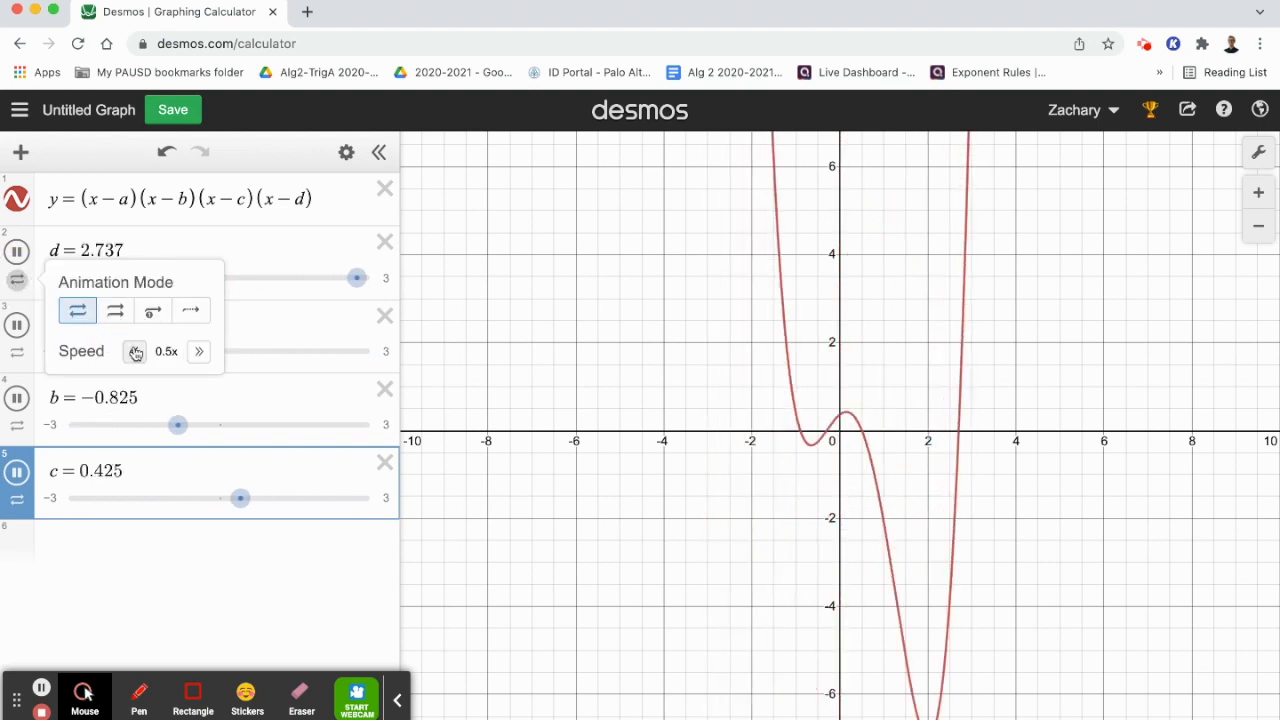
pyautogui.click(16, 352)
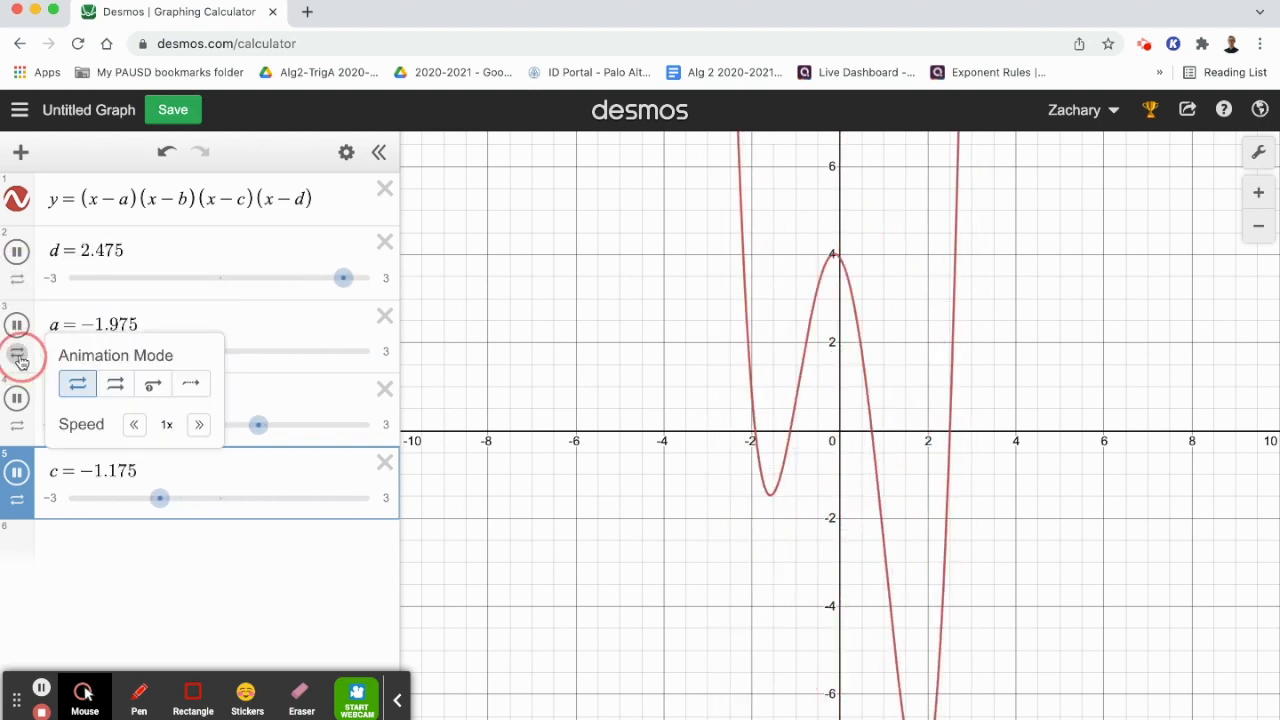
pyautogui.click(131, 424)
pyautogui.click(131, 424)
pyautogui.click(19, 428)
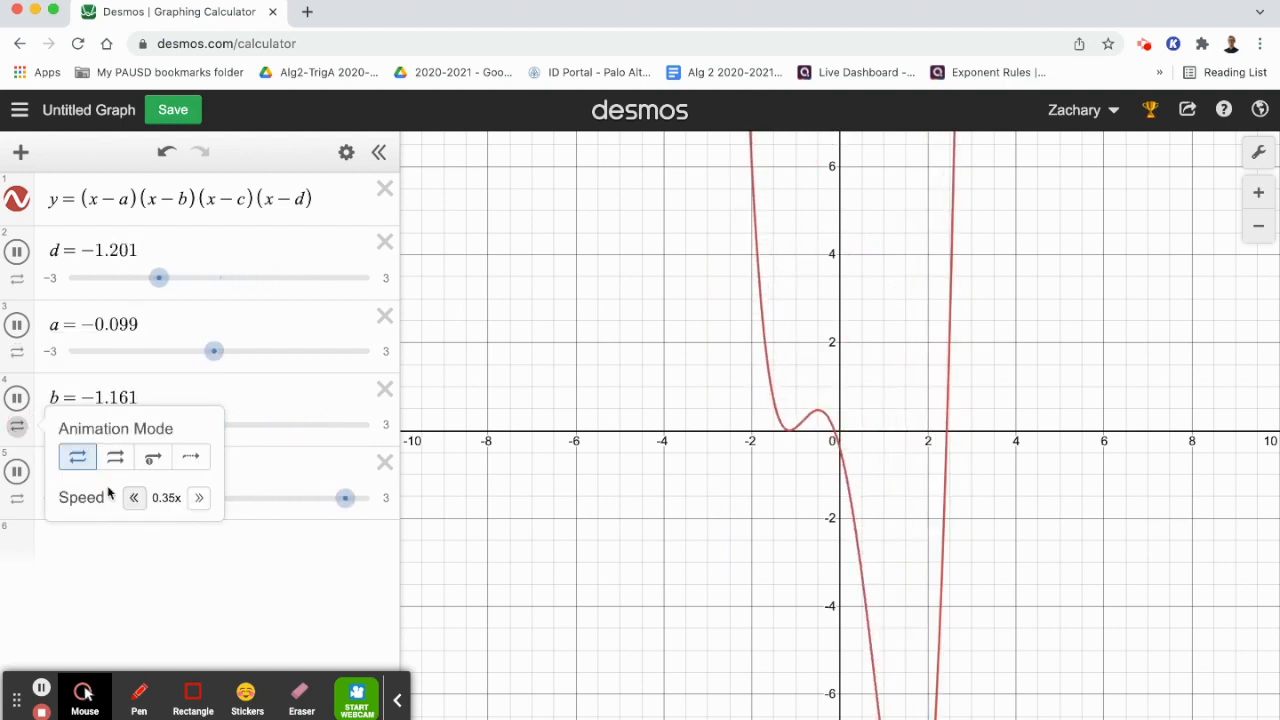
pyautogui.click(16, 471)
pyautogui.click(18, 500)
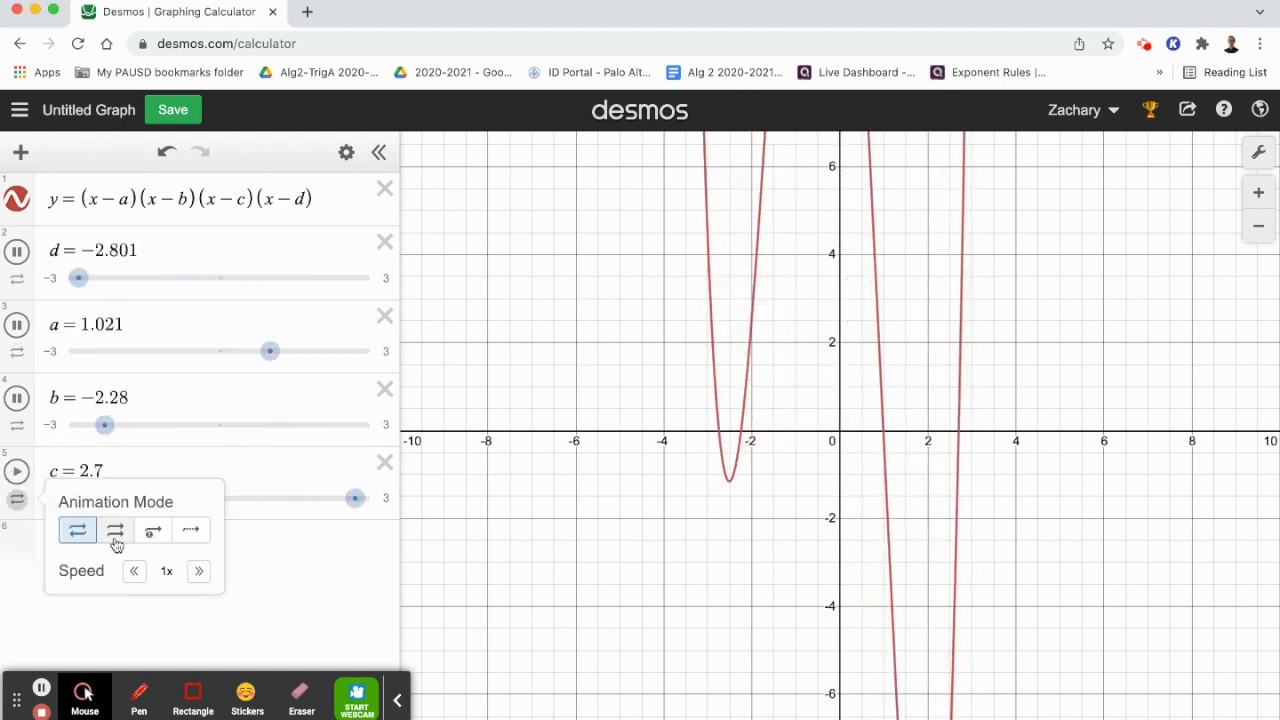
pyautogui.click(133, 571)
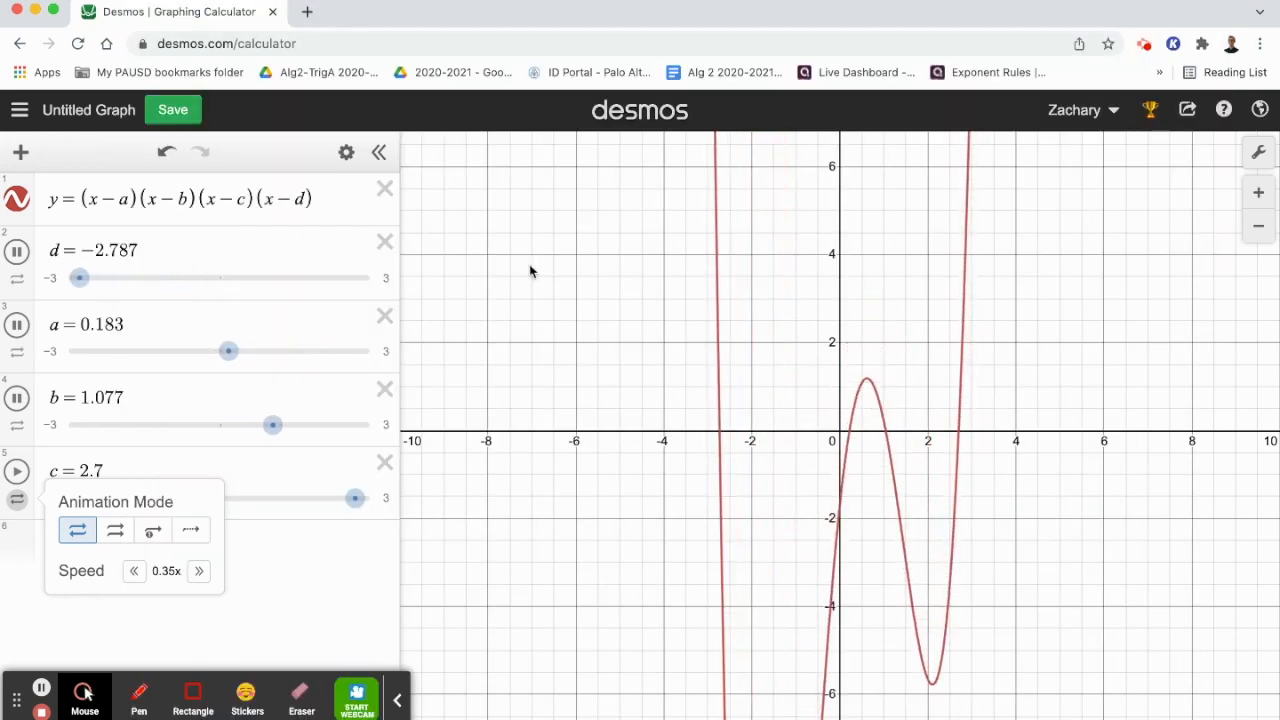
# Duplicate the equation on a new line and negate it to y=-(x-a)(x-b)(x-c)(x-d).
pyautogui.moveTo(318, 199); pyautogui.dragTo(46, 186)
pyautogui.hotkey('ctrl', 'c')
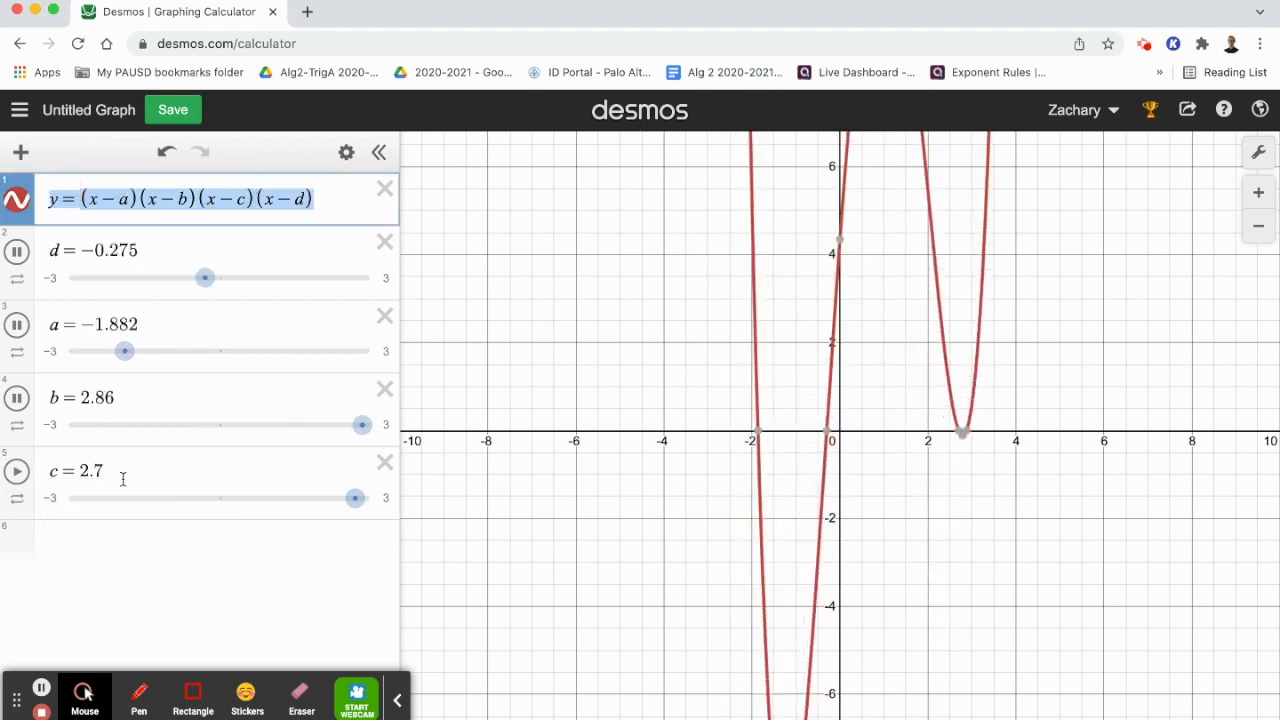
pyautogui.click(93, 551)
pyautogui.hotkey('ctrl', 'v')
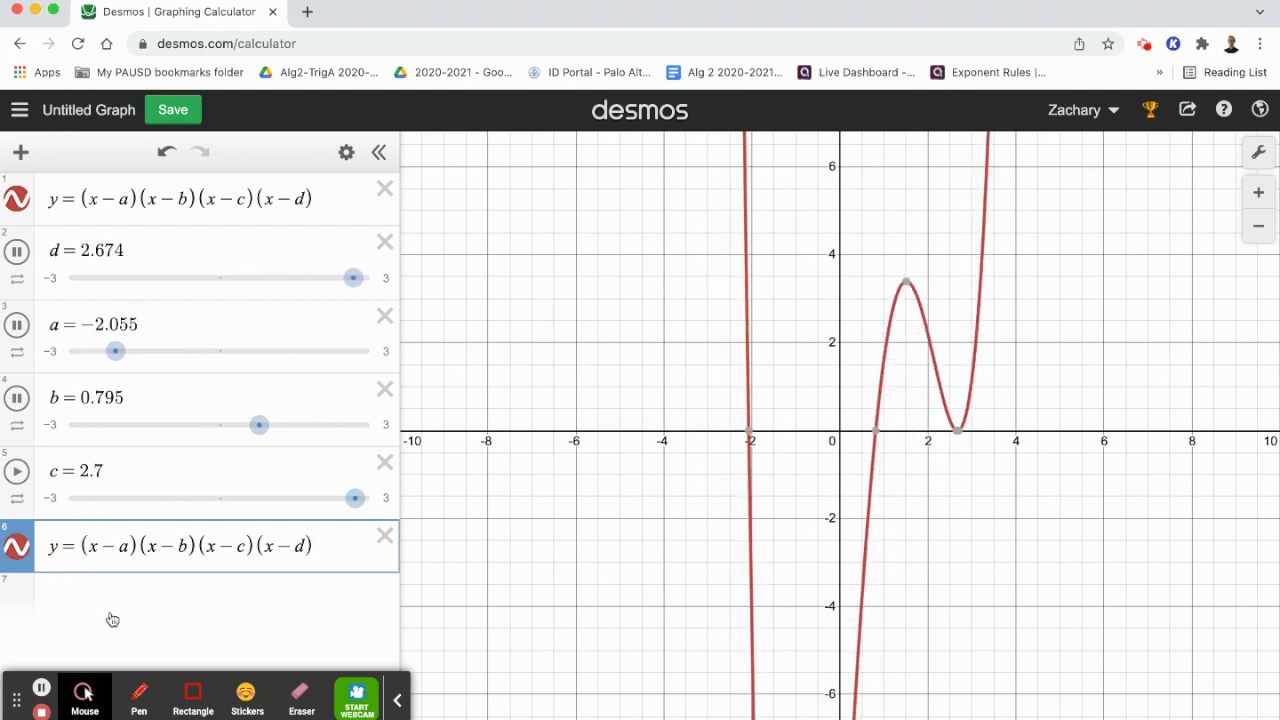
pyautogui.write('-')
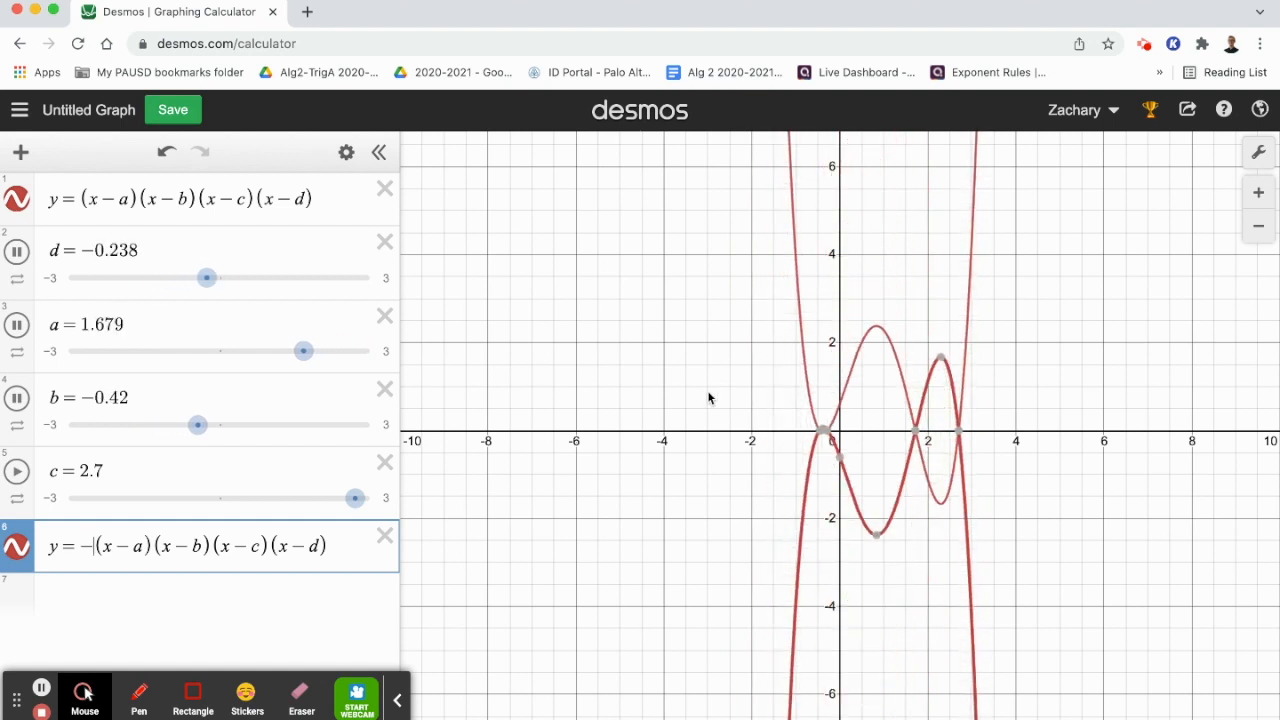
# Add another copy of the equation with every x negated: y=(-x-a)(-x-b)(-x-c)(-x-d).
pyautogui.click(267, 588)
pyautogui.write('y=(x-a)(x-b)(x-c)(x-d)')
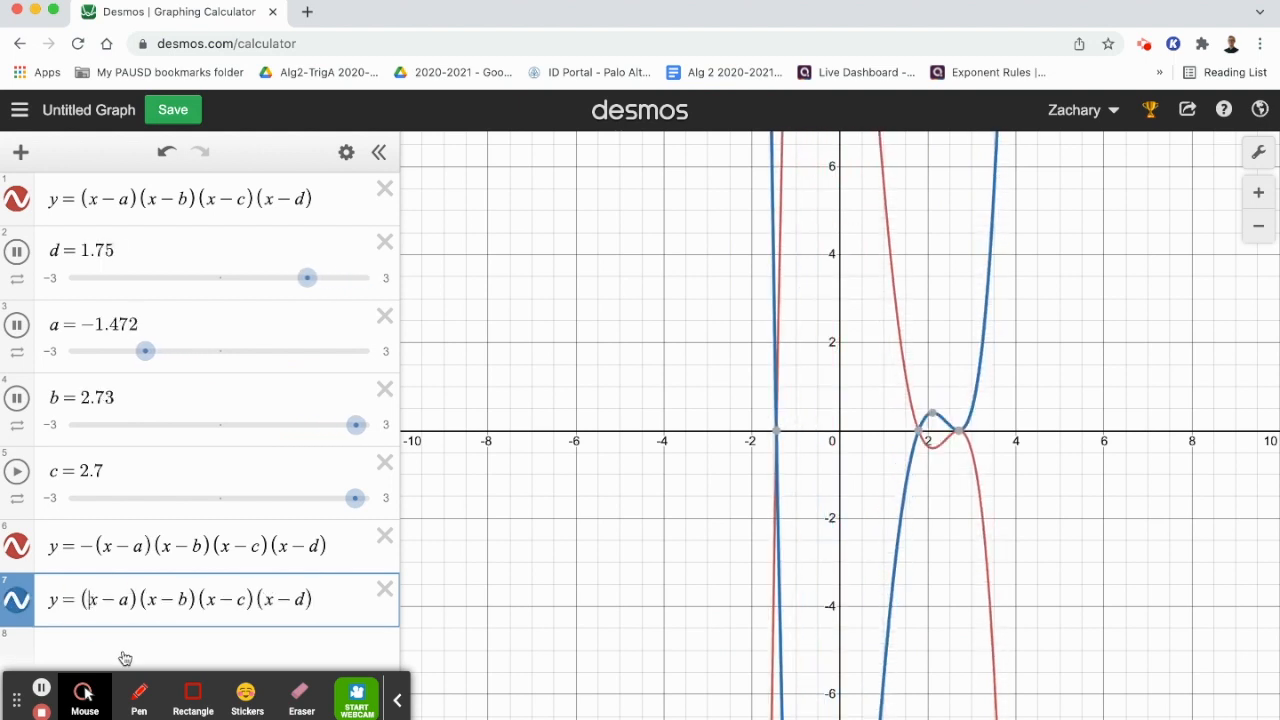
pyautogui.click(90, 599)
pyautogui.write('-')
pyautogui.click(172, 599)
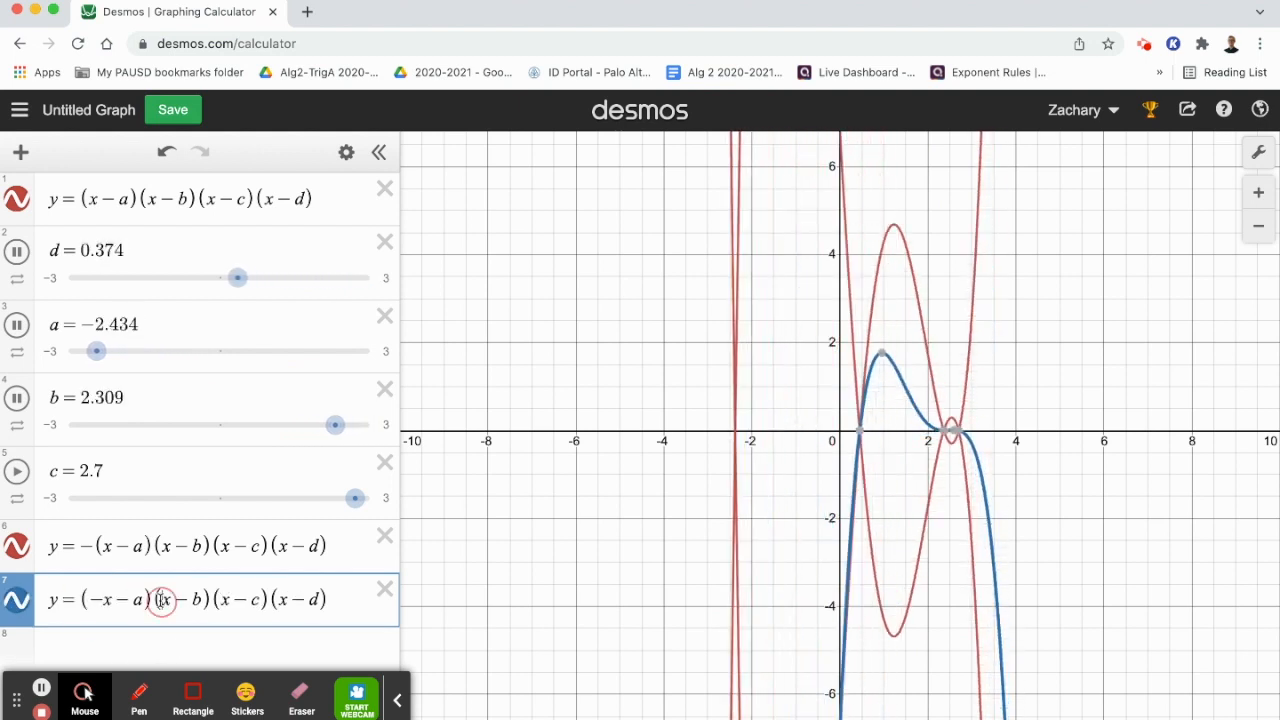
pyautogui.write('-')
pyautogui.click(231, 599)
pyautogui.write('-')
pyautogui.click(304, 599)
pyautogui.write('-')
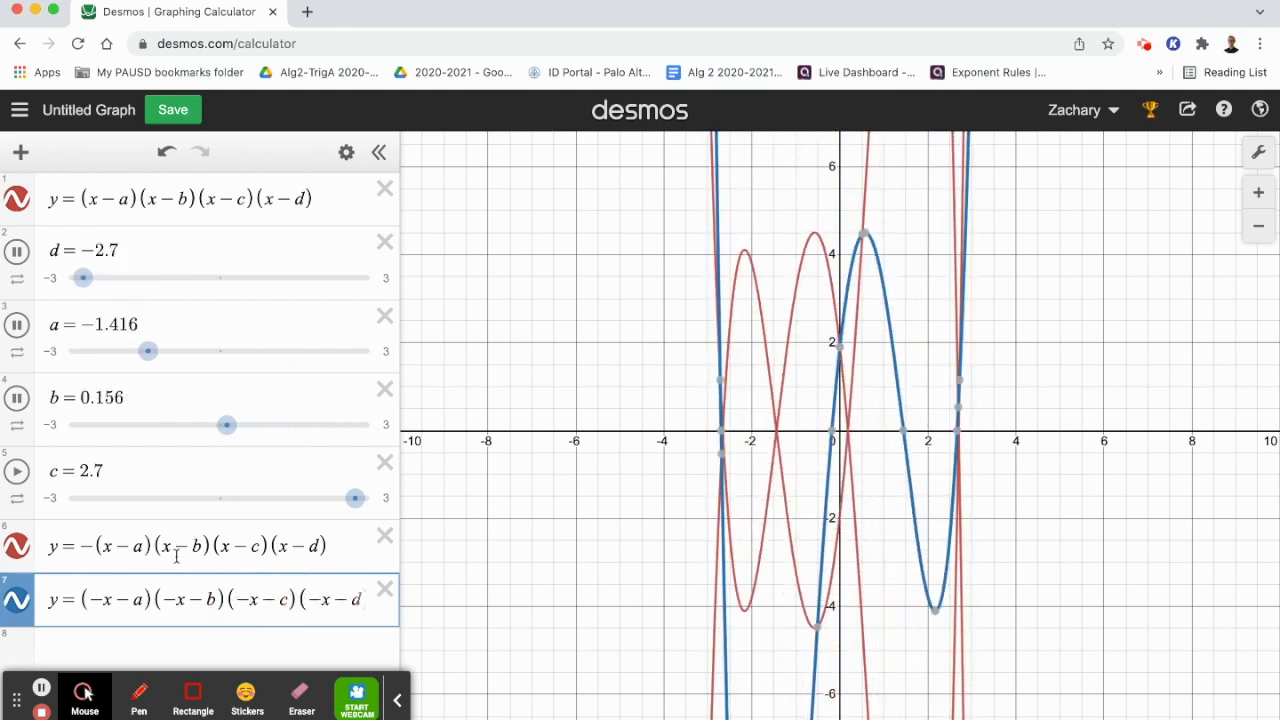
# Duplicate the last equation on a new line and negate its right side: y=-(-x-a)(-x-b)(-x-c)(-x-d).
pyautogui.moveTo(55, 610); pyautogui.dragTo(362, 615)
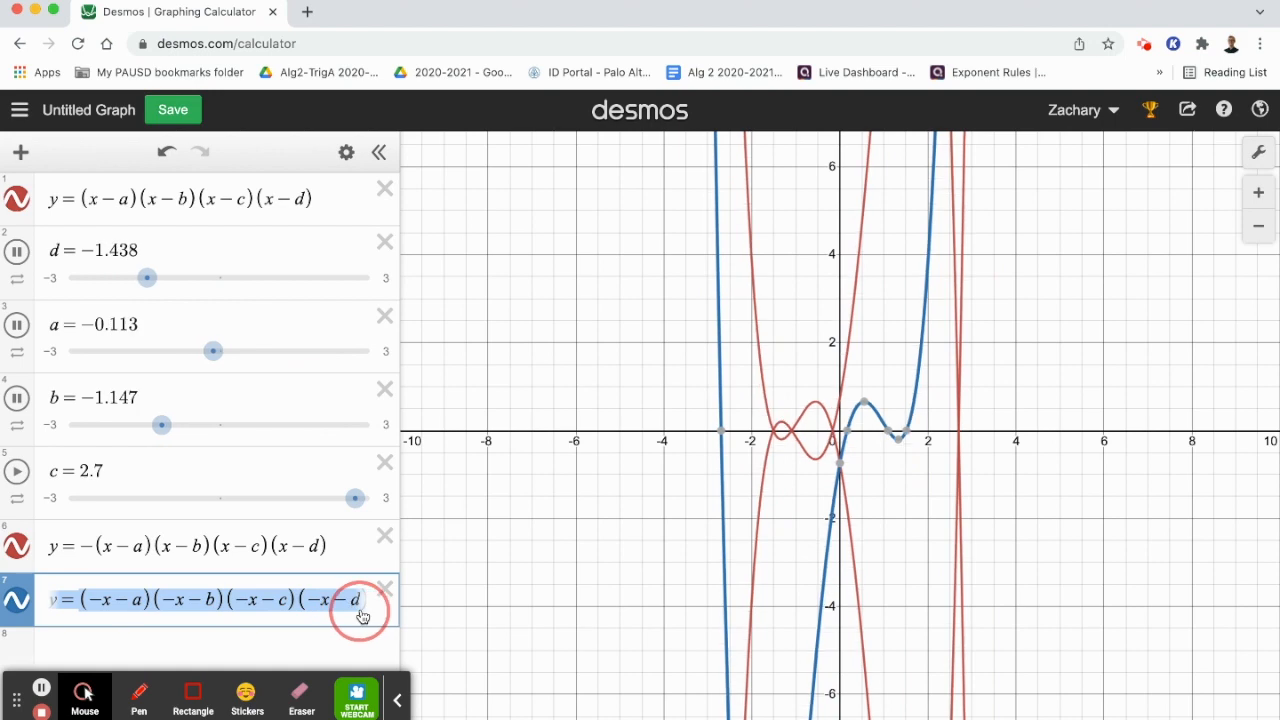
pyautogui.hotkey('ctrl', 'c')
pyautogui.click(274, 645)
pyautogui.hotkey('ctrl', 'v')
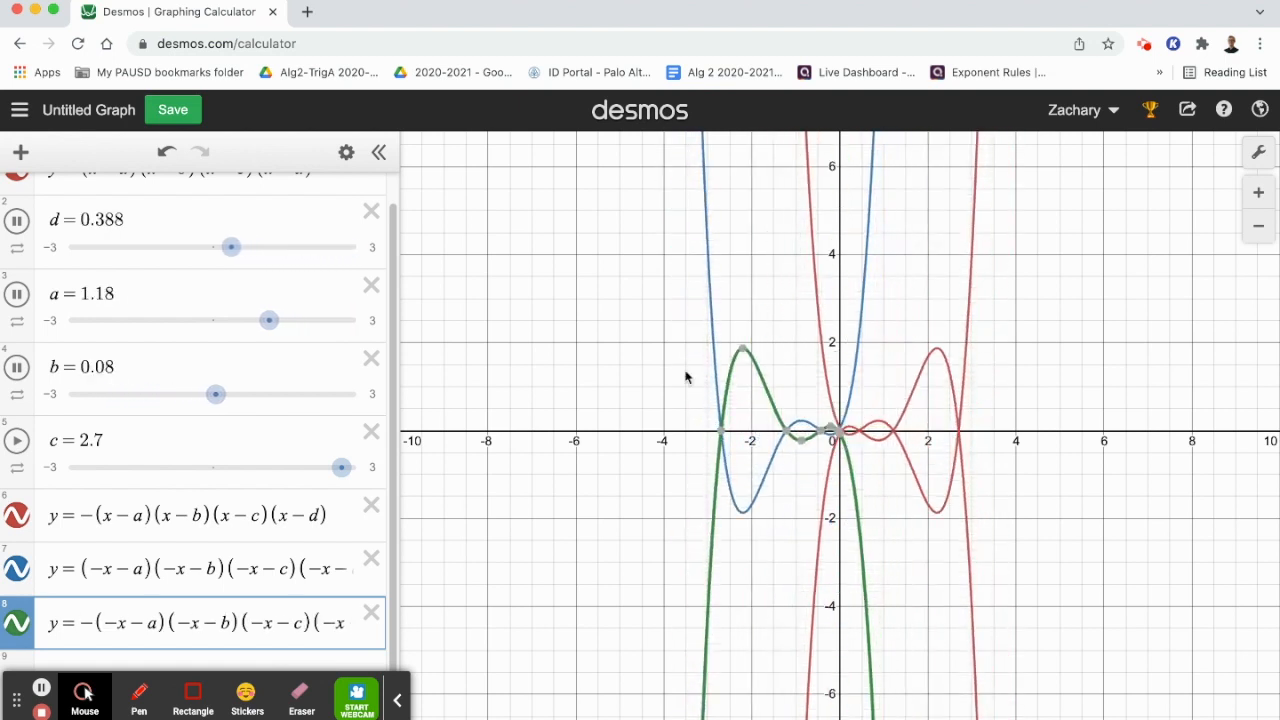
# Hide the grid, the axis numbers and both the x- and y-axes on the graph.
pyautogui.click(1260, 156)
pyautogui.click(998, 283)
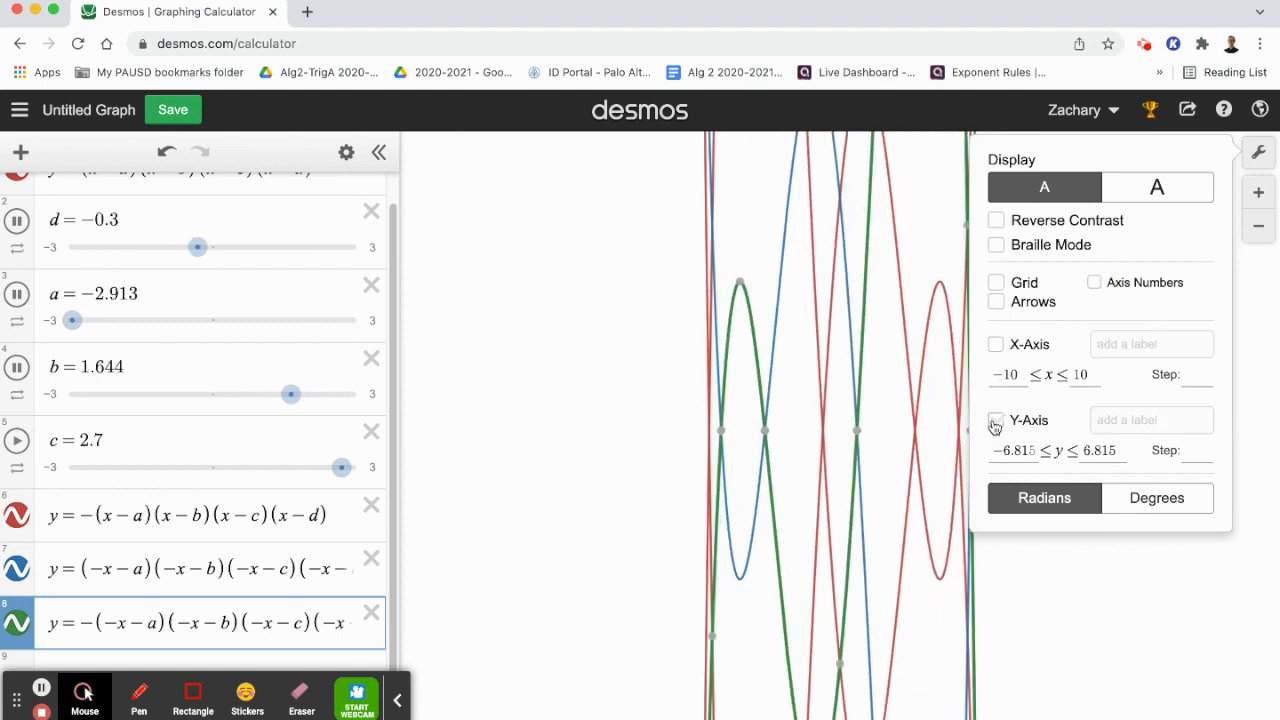
pyautogui.click(1040, 578)
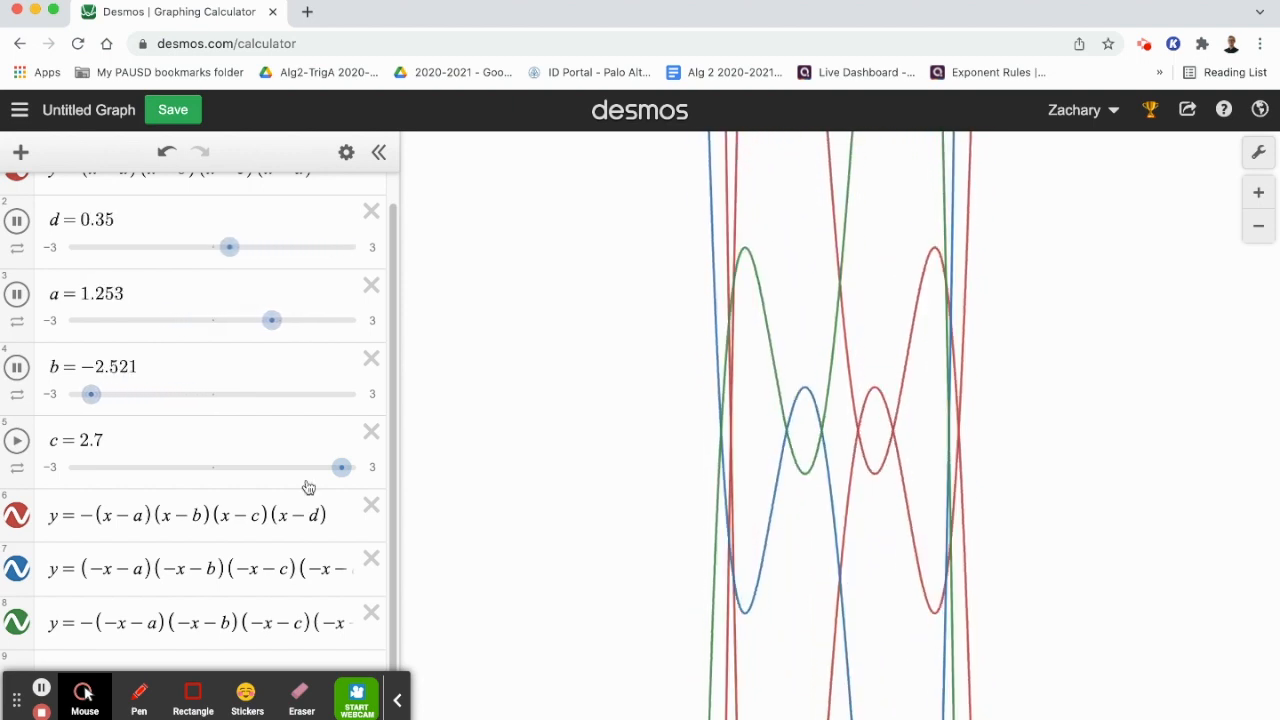
# Copy the first equation, y=(x-a)(x-b)(x-c)(x-d), onto a new line at the end of the list.
pyautogui.scroll(-1, 227, 539)
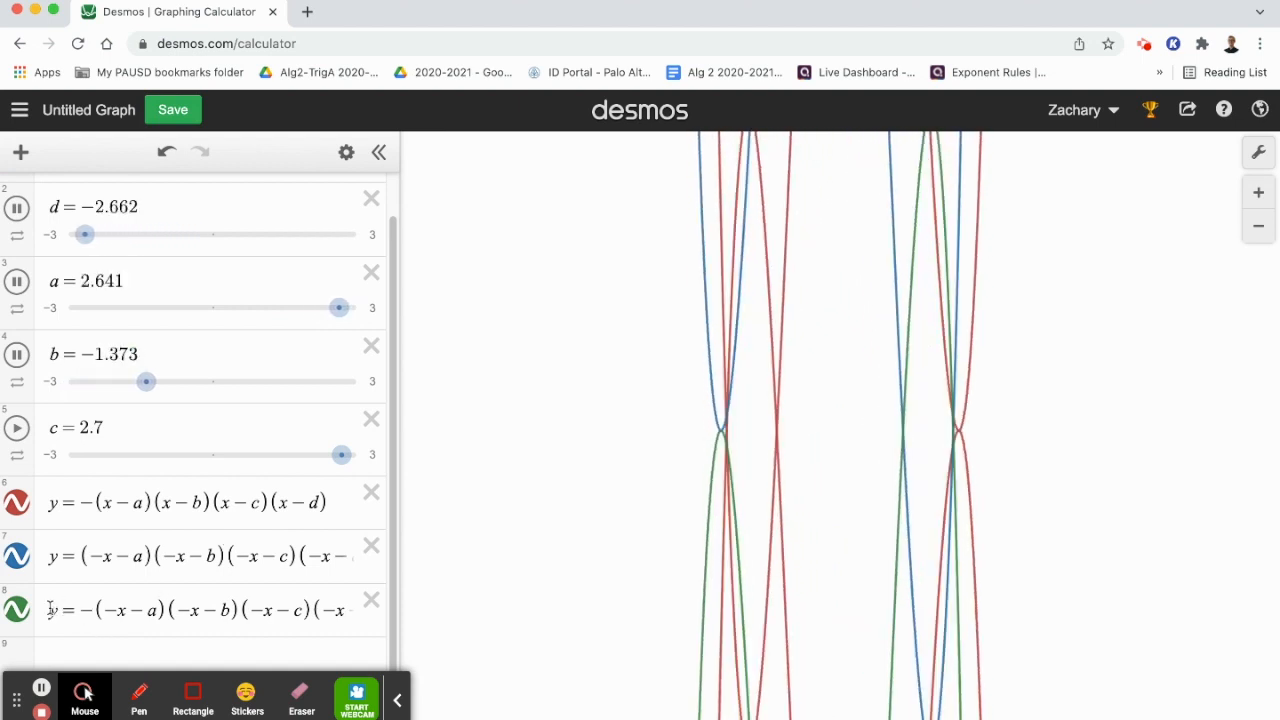
pyautogui.scroll(1, 110, 252)
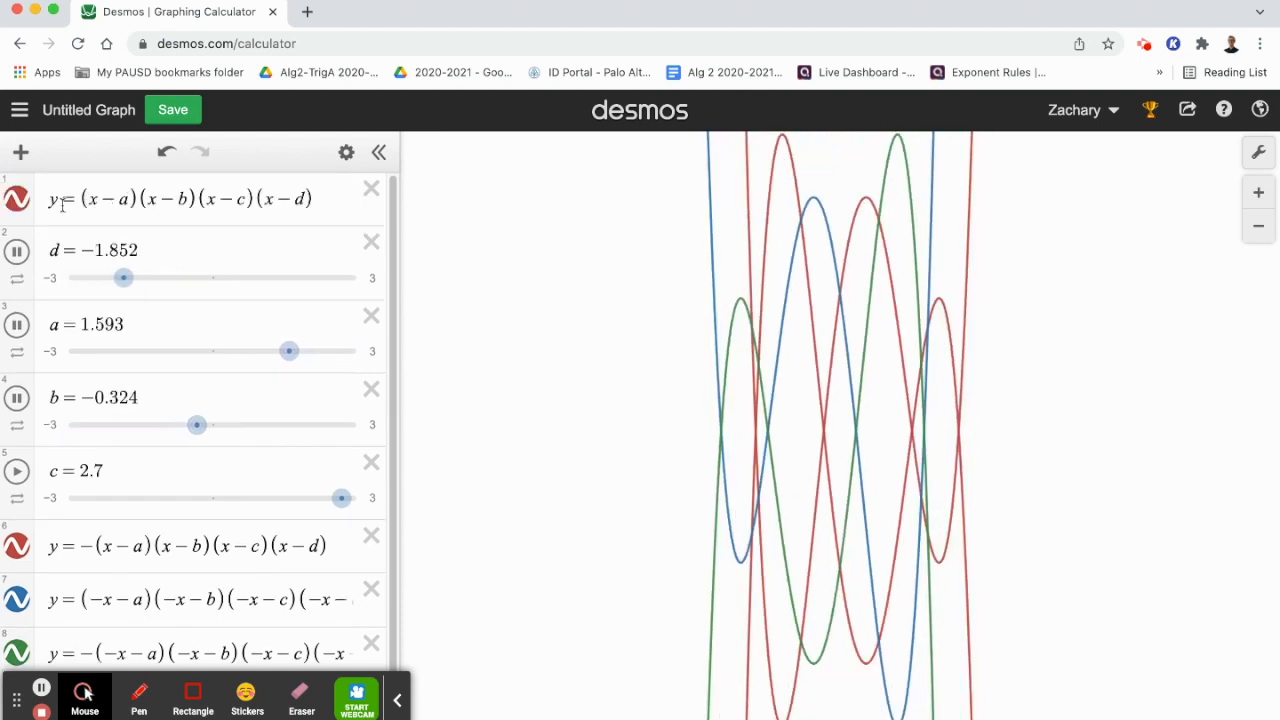
pyautogui.moveTo(49, 204); pyautogui.dragTo(267, 205)
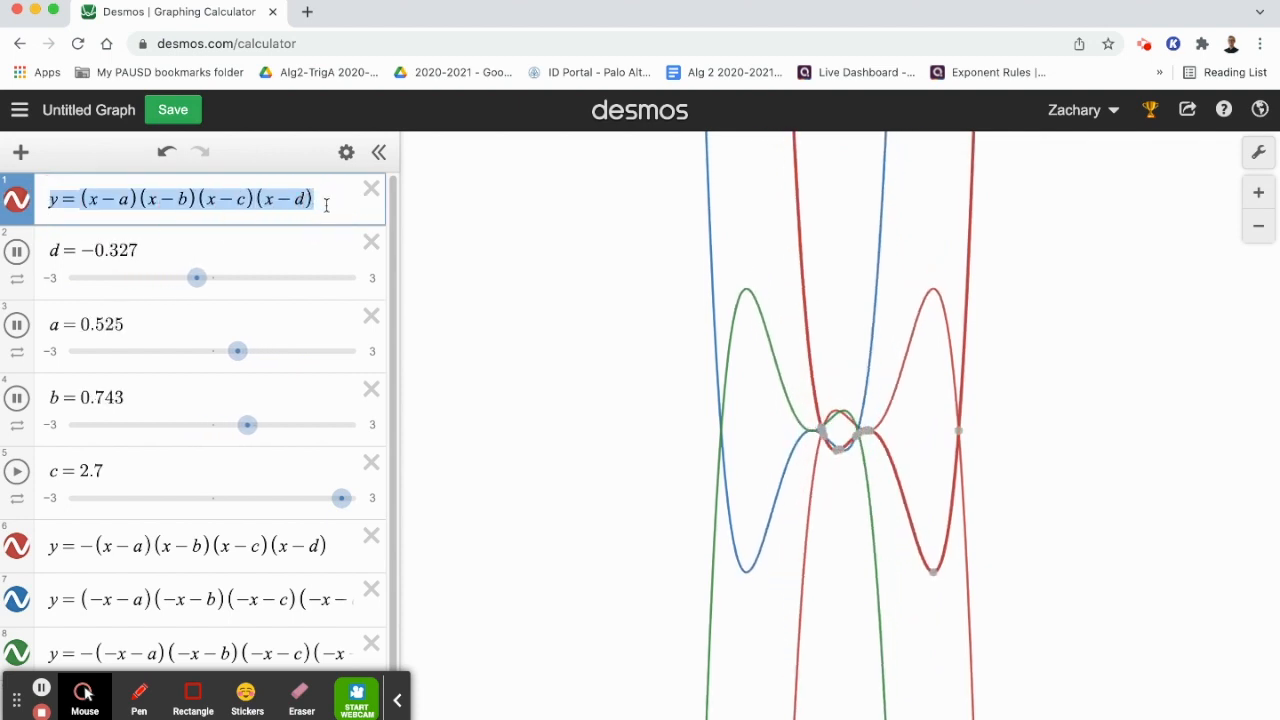
pyautogui.scroll(-1, 157, 668)
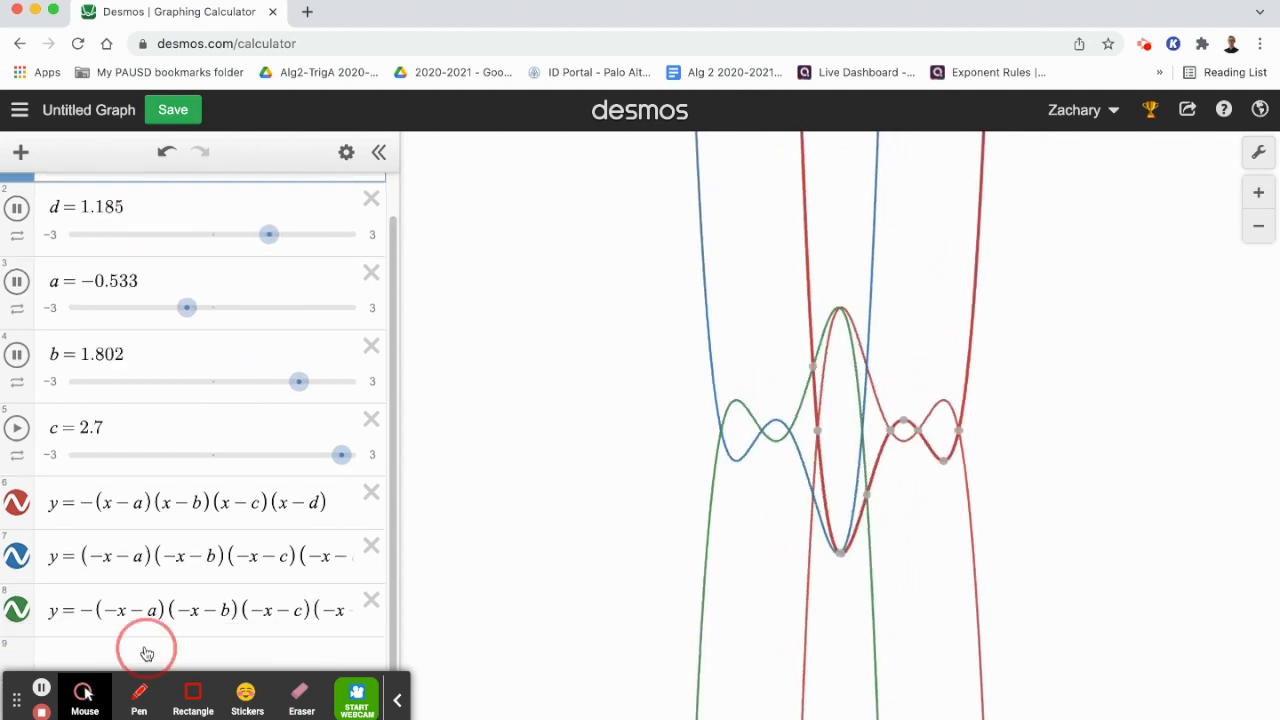
pyautogui.click(147, 653)
pyautogui.hotkey('ctrl', 'v')
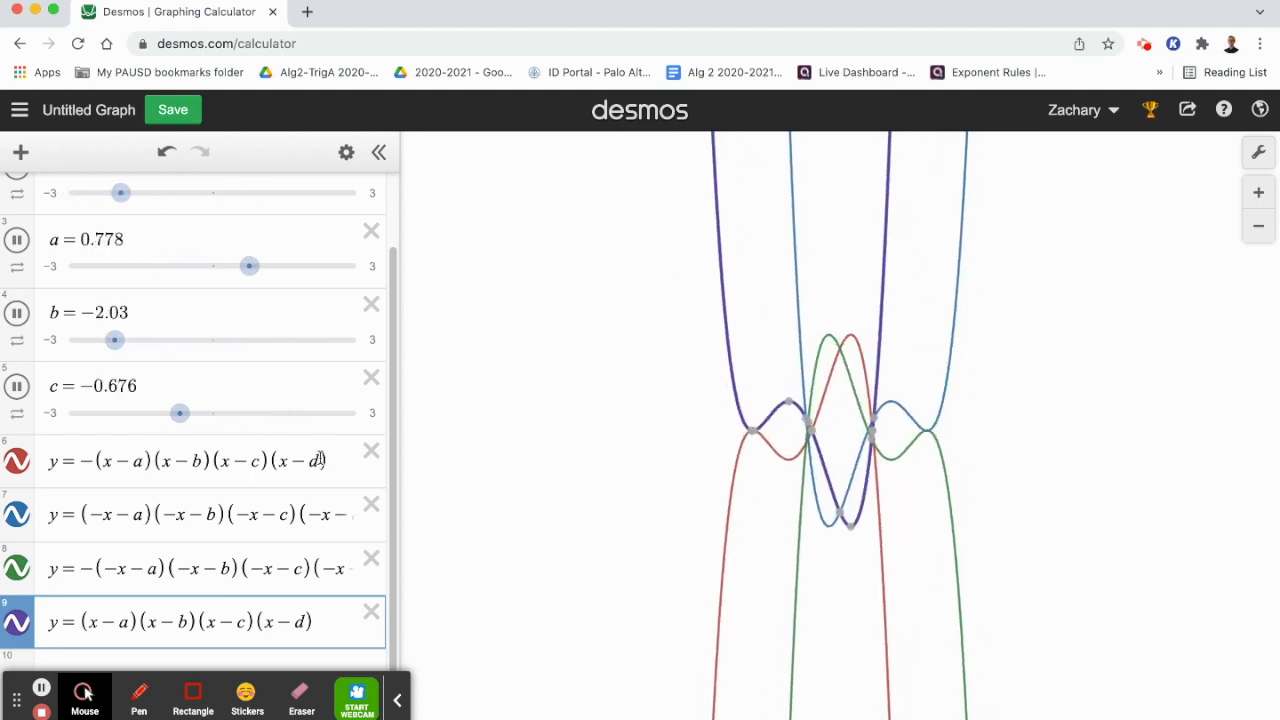
# Swap x and y throughout the new copy so it reads x=(y-a)(y-b)(y-c)(y-d).
pyautogui.click(177, 193)
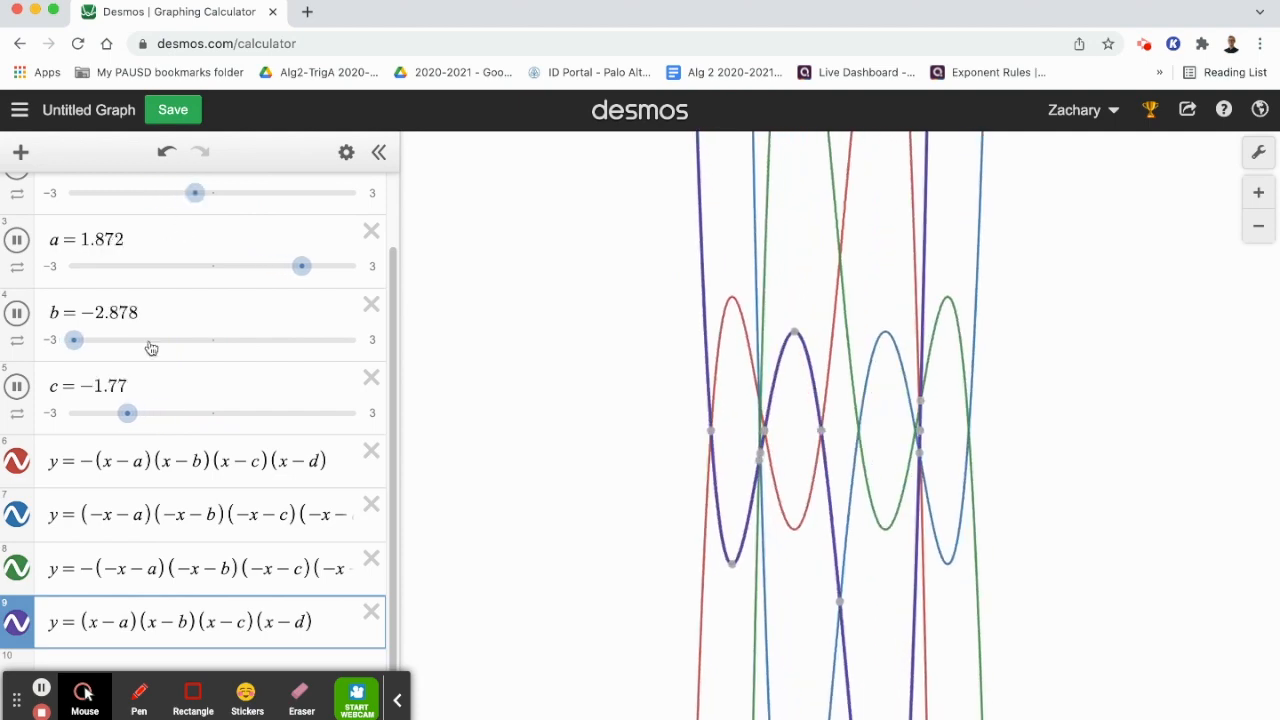
pyautogui.scroll(2, 180, 298)
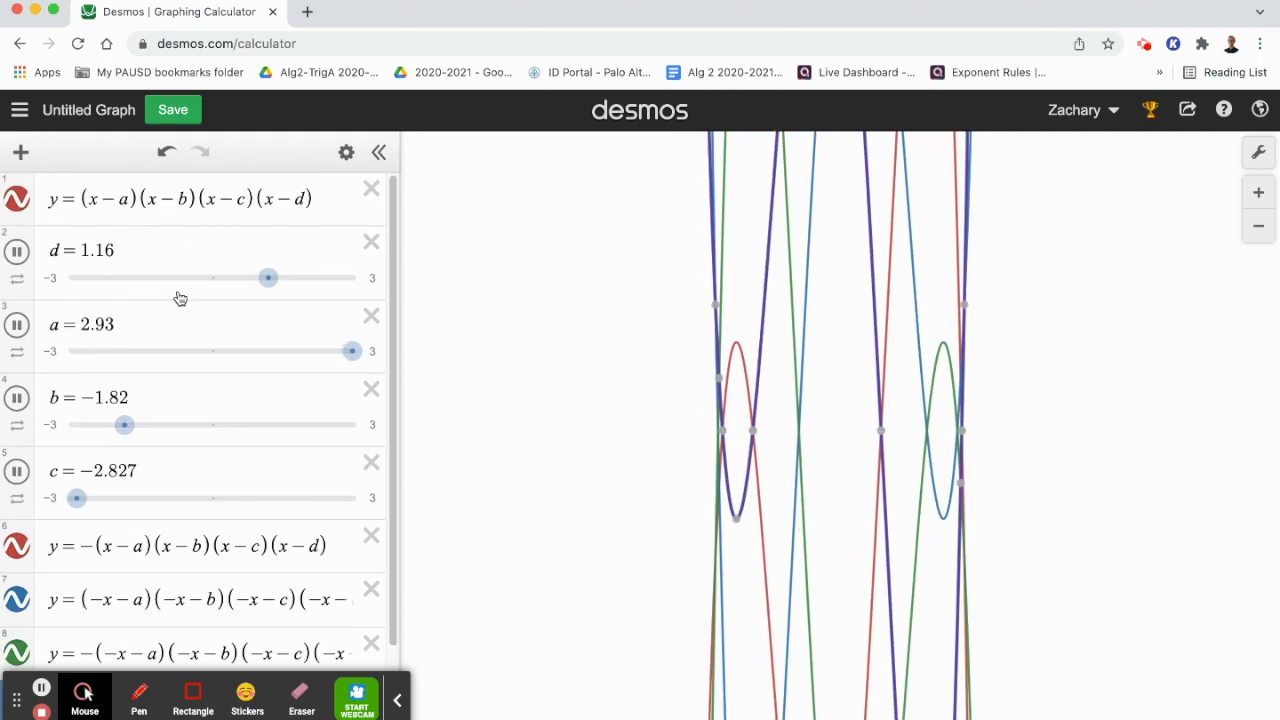
pyautogui.scroll(-2, 191, 440)
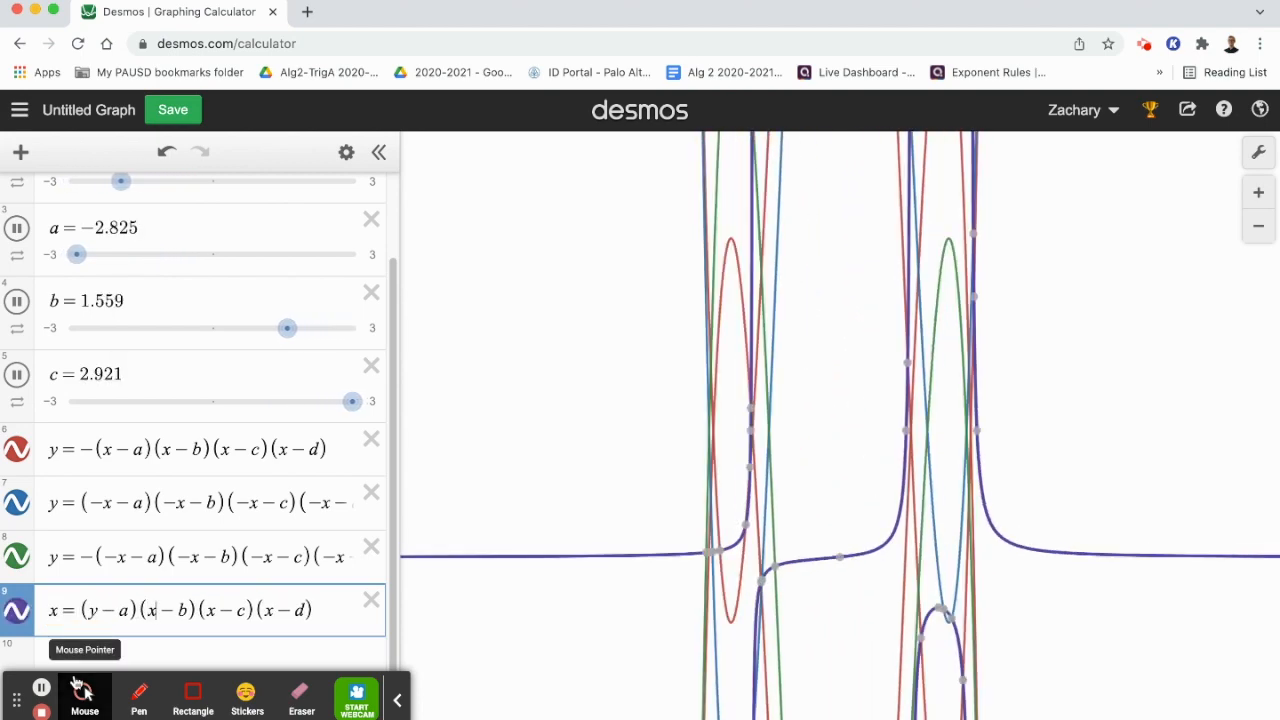
pyautogui.press('Right')
pyautogui.press('Right')
pyautogui.press('Right')
pyautogui.press('Right')
pyautogui.press('Right')
pyautogui.press('BackSpace')
pyautogui.write('y')
pyautogui.press('Right')
pyautogui.press('Right')
pyautogui.press('Right')
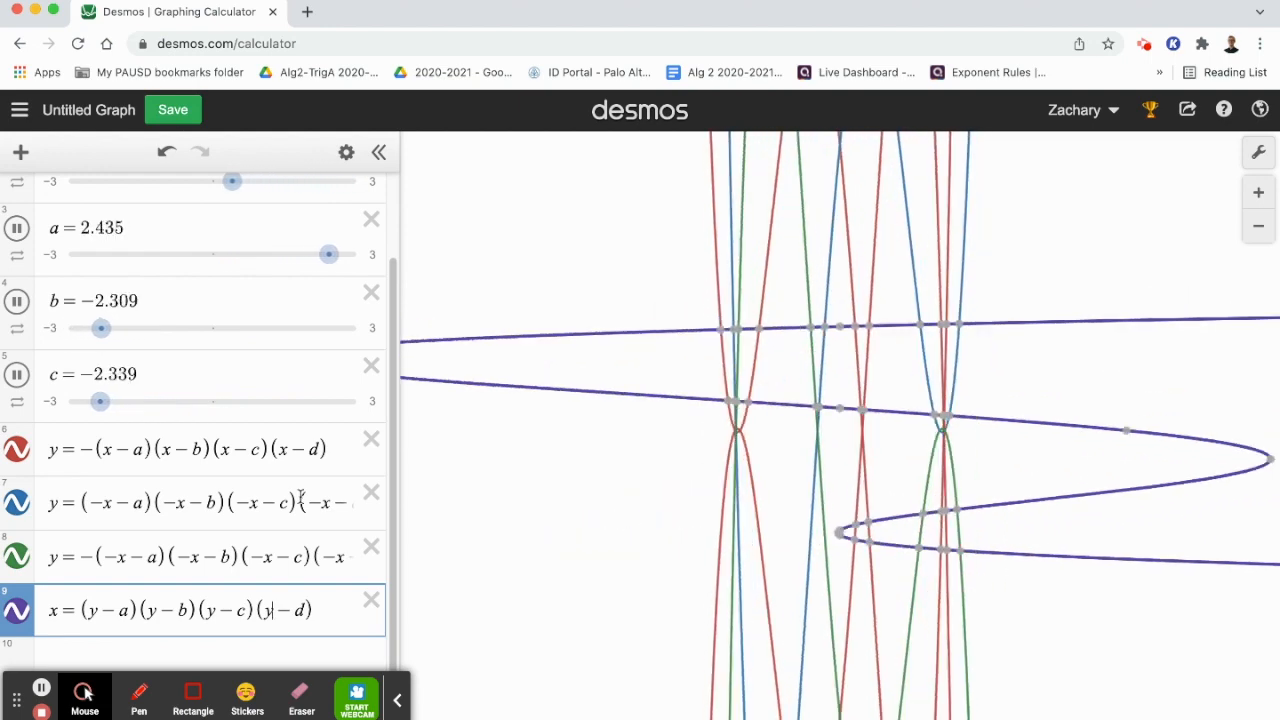
# Duplicate the sideways equation on a new line and negate it to x=-(y-a)(y-b)(y-c)(y-d).
pyautogui.moveTo(330, 608); pyautogui.dragTo(34, 600)
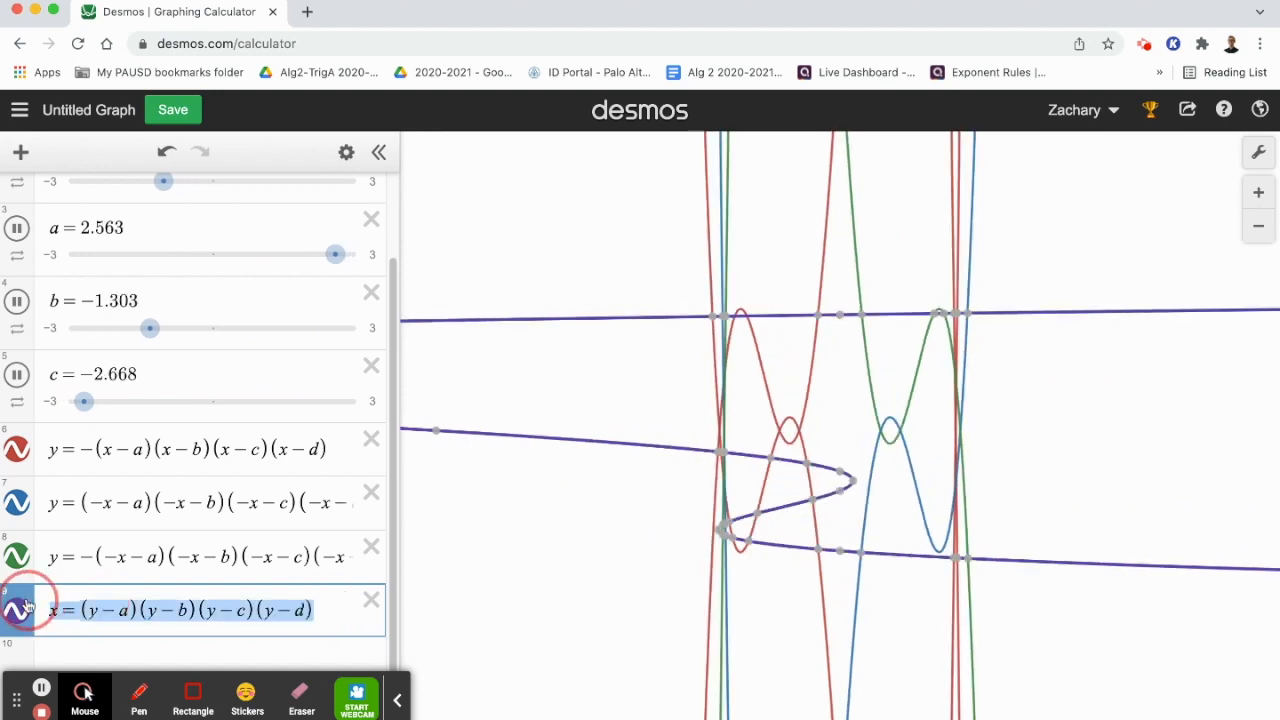
pyautogui.hotkey('ctrl', 'c')
pyautogui.click(98, 654)
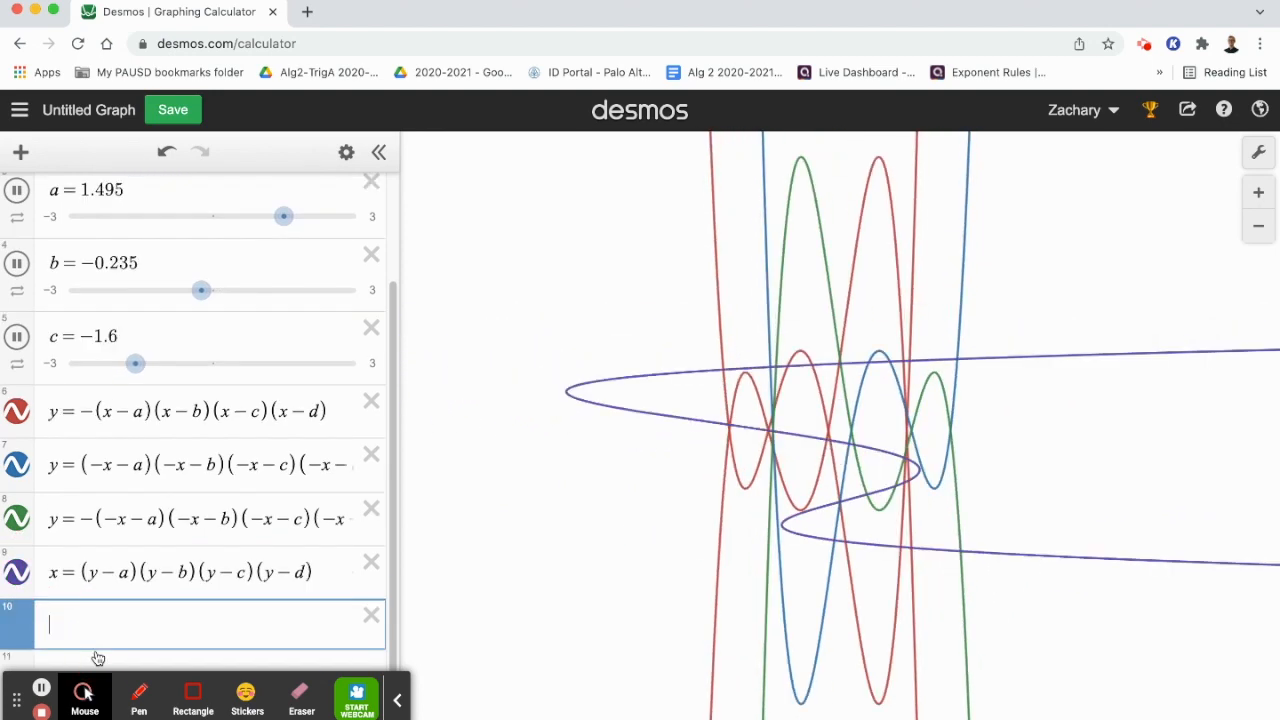
pyautogui.hotkey('ctrl', 'v')
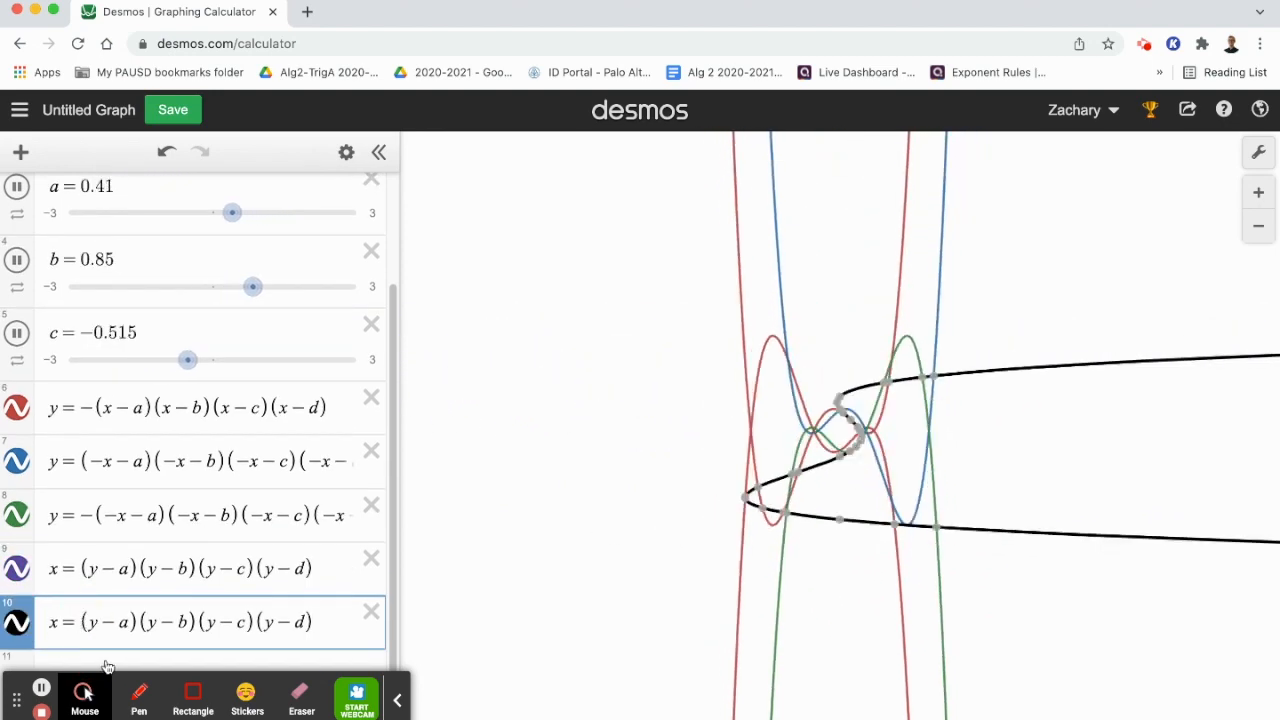
pyautogui.write('-')
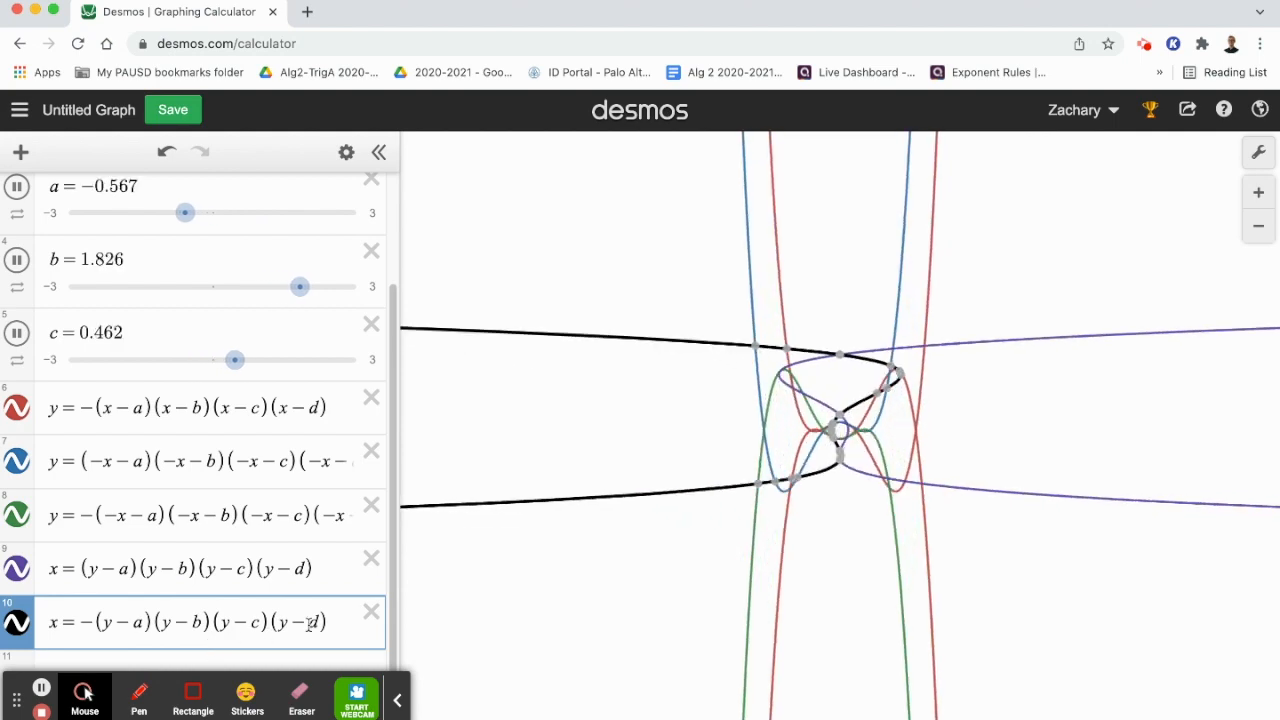
# Add a copy of the negated sideways equation with every y negated: x=-(-y-a)(-y-b)(-y-c)(-y-d).
pyautogui.moveTo(310, 622); pyautogui.dragTo(30, 630)
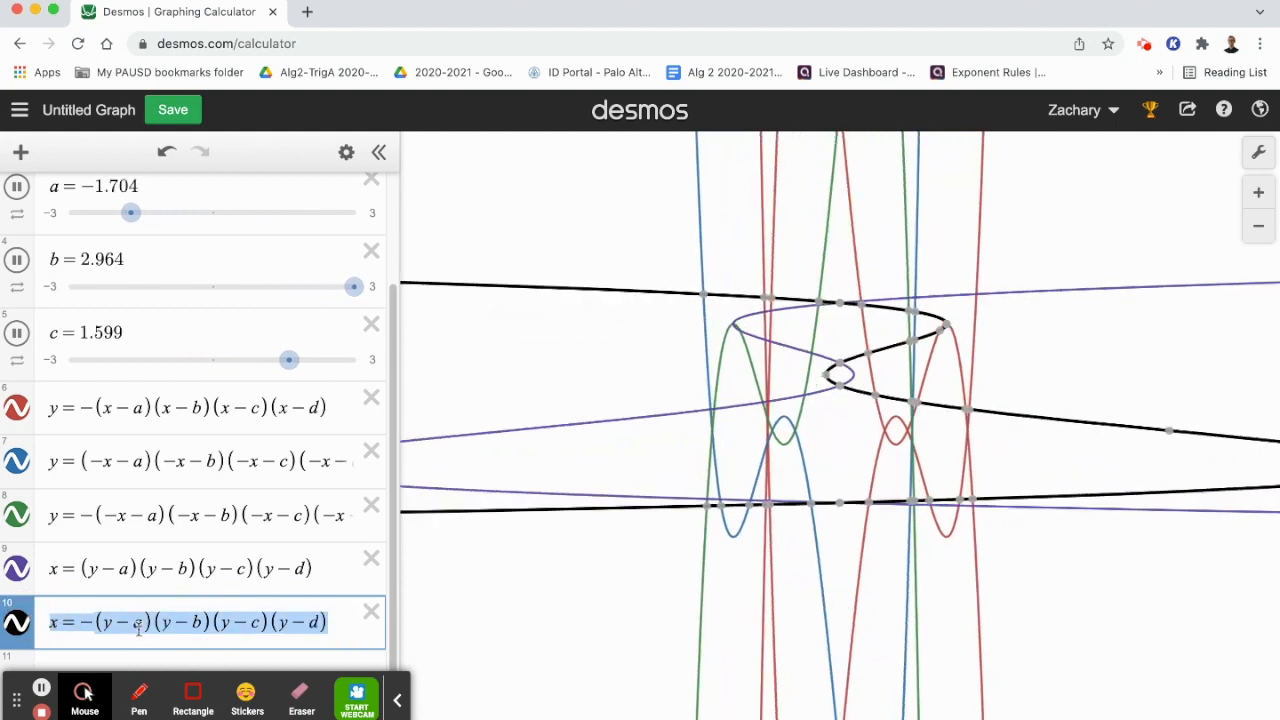
pyautogui.hotkey('ctrl', 'c')
pyautogui.click(135, 652)
pyautogui.hotkey('ctrl', 'v')
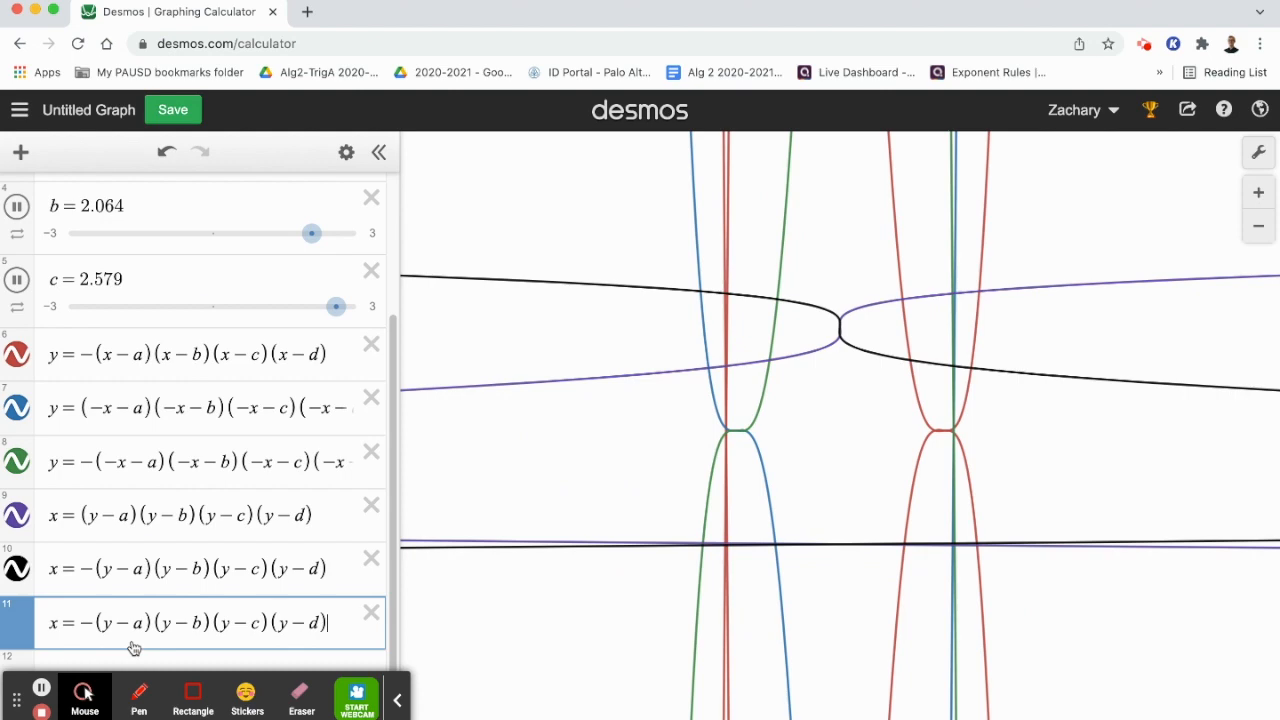
pyautogui.click(102, 622)
pyautogui.write('-')
pyautogui.click(176, 622)
pyautogui.write('-')
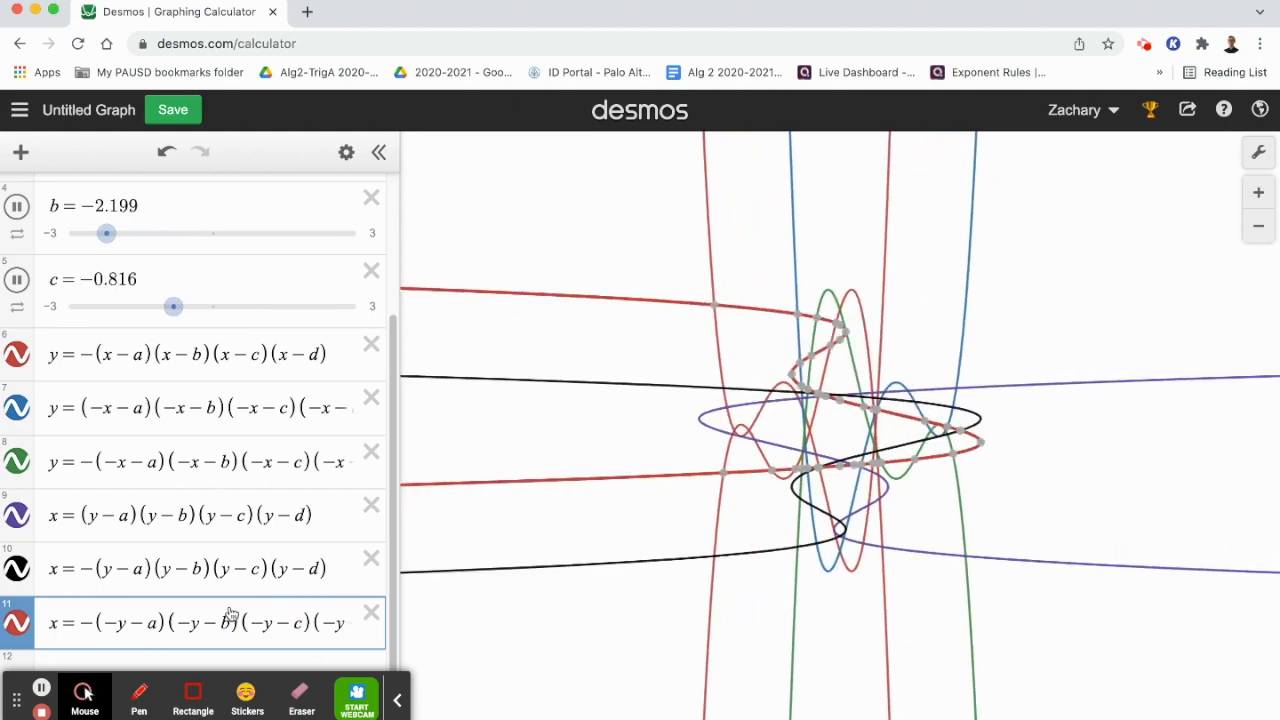
# Duplicate that equation once more and remove its leading minus sign: x=(-y-a)(-y-b)(-y-c)(-y-d).
pyautogui.scroll(-1, 226, 616)
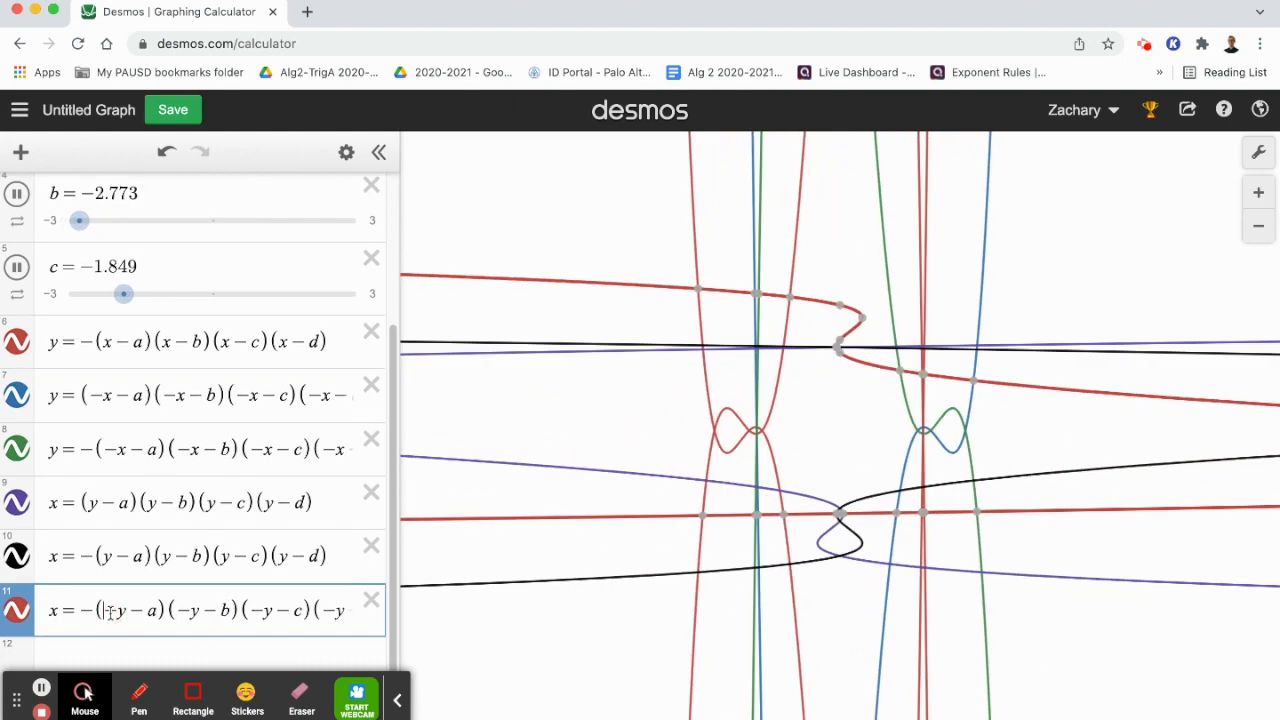
pyautogui.hotkey('ctrl', 'a')
pyautogui.click(111, 649)
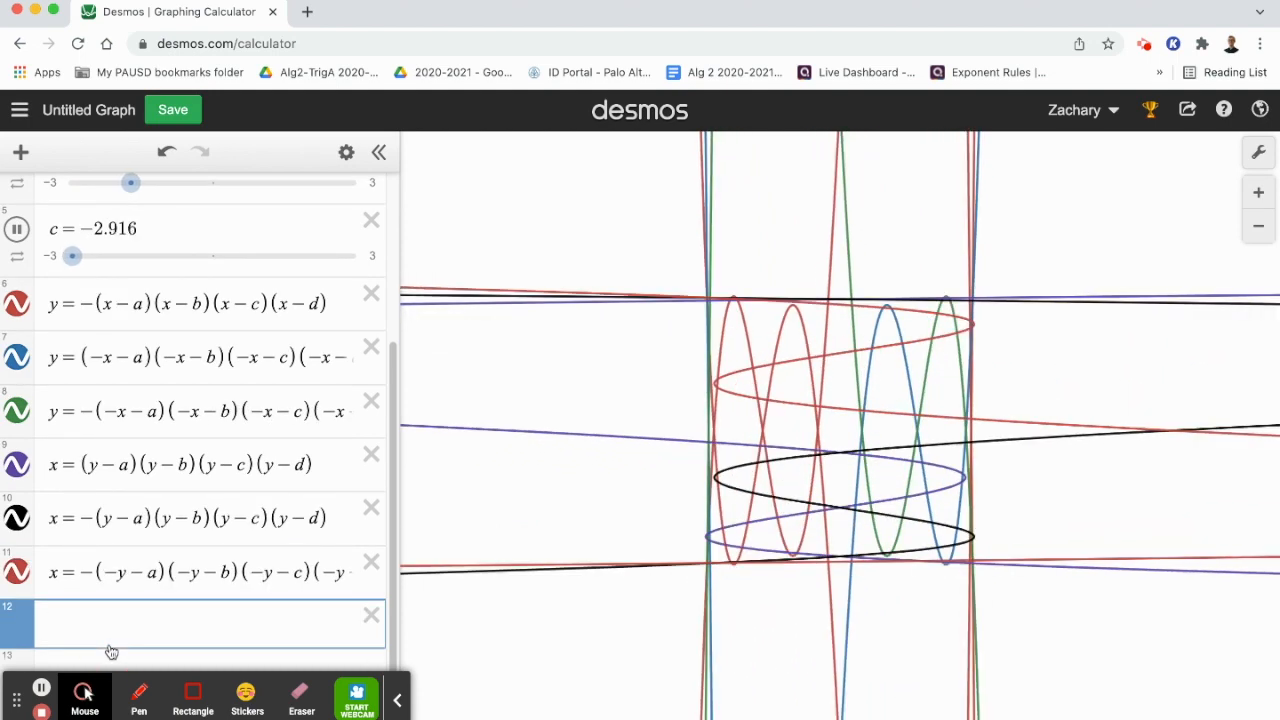
pyautogui.hotkey('ctrl', 'v')
pyautogui.click(100, 622)
pyautogui.press('Left')
pyautogui.press('Left')
pyautogui.press('Left')
pyautogui.press('Left')
pyautogui.press('Left')
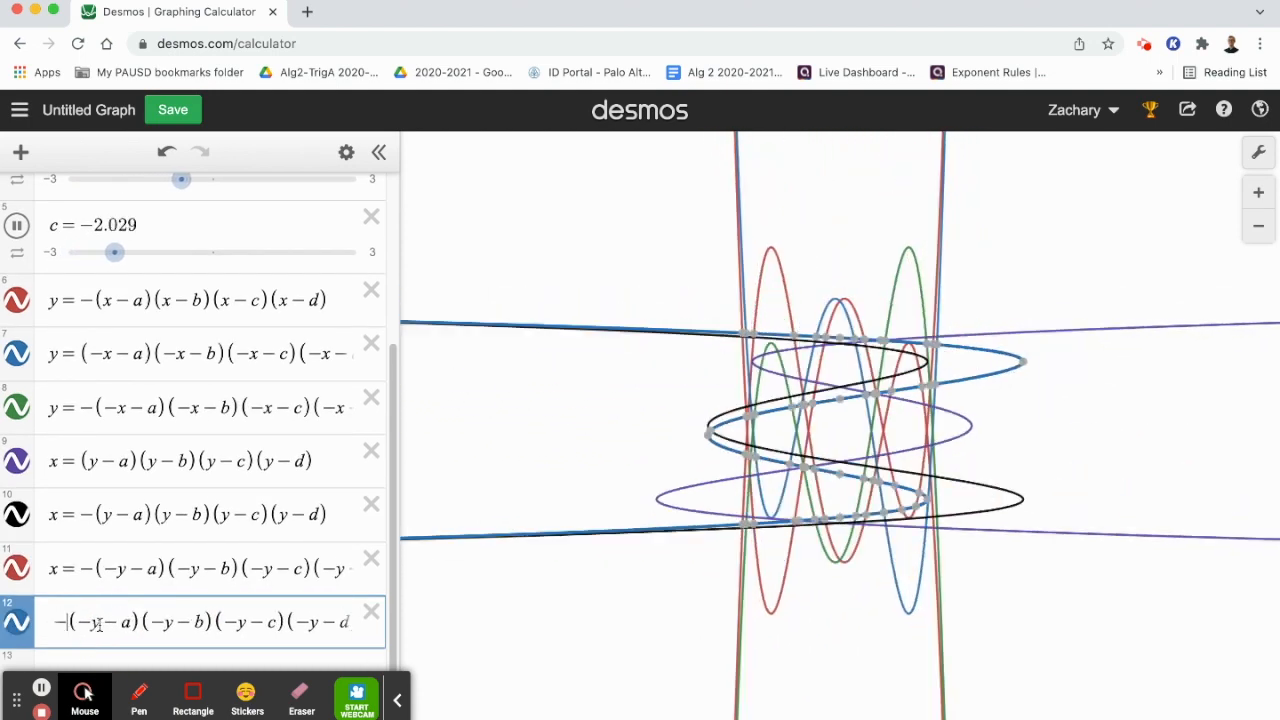
pyautogui.press('Delete')
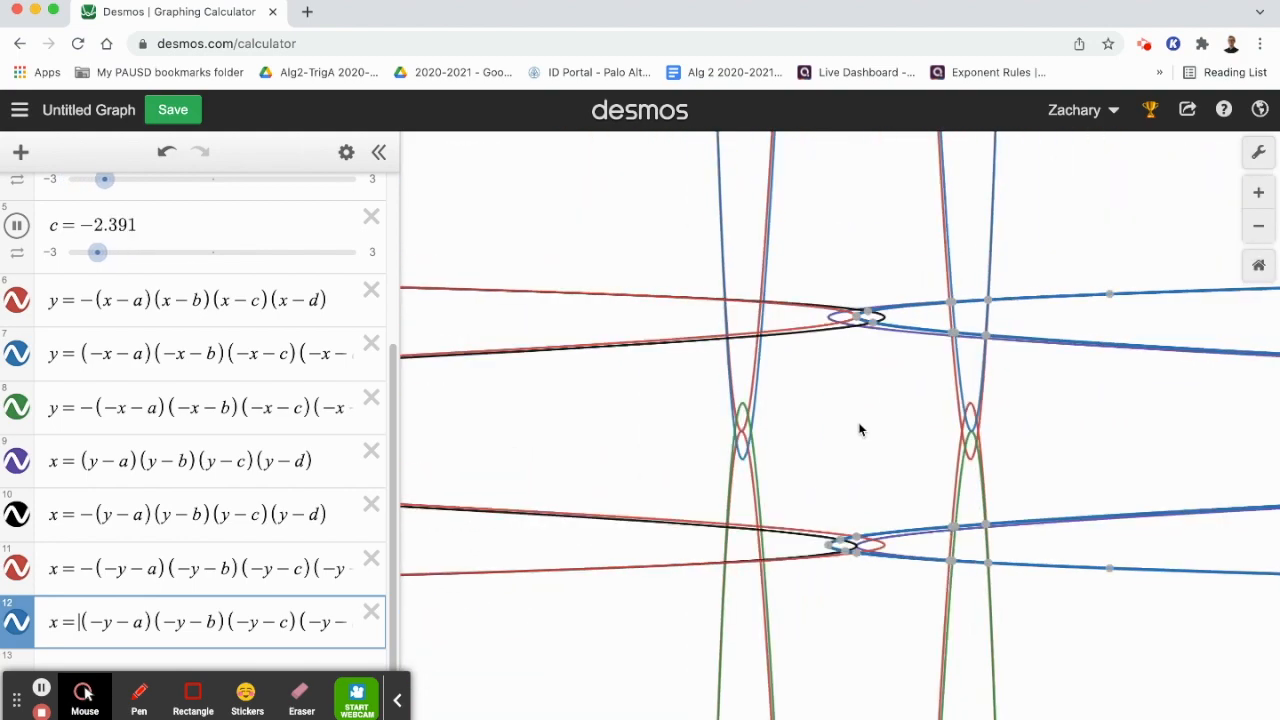
# Turn the first equation into the inequality y>(x-a)(x-b)(x-c)(x-d) and its negated copy into y<-(x-a)(x-b)(x-c)(x-d).
pyautogui.click(858, 428)
pyautogui.moveTo(858, 428); pyautogui.dragTo(828, 420)
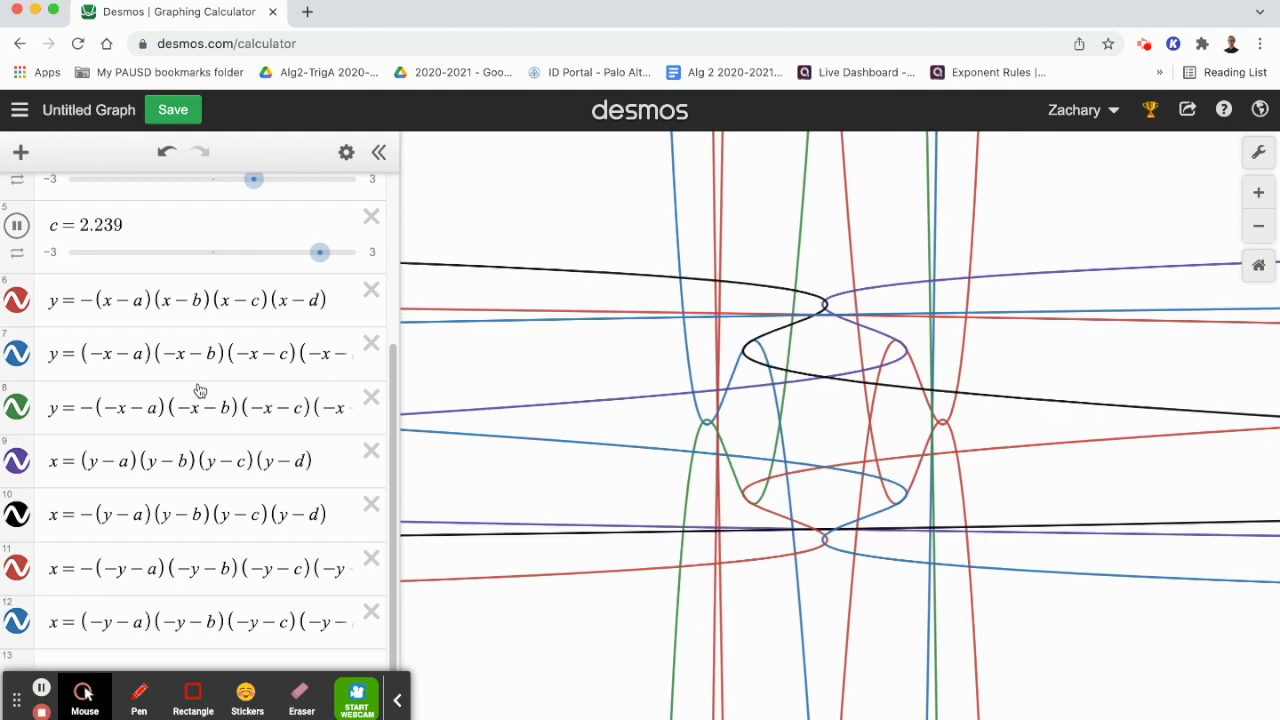
pyautogui.scroll(5, 200, 390)
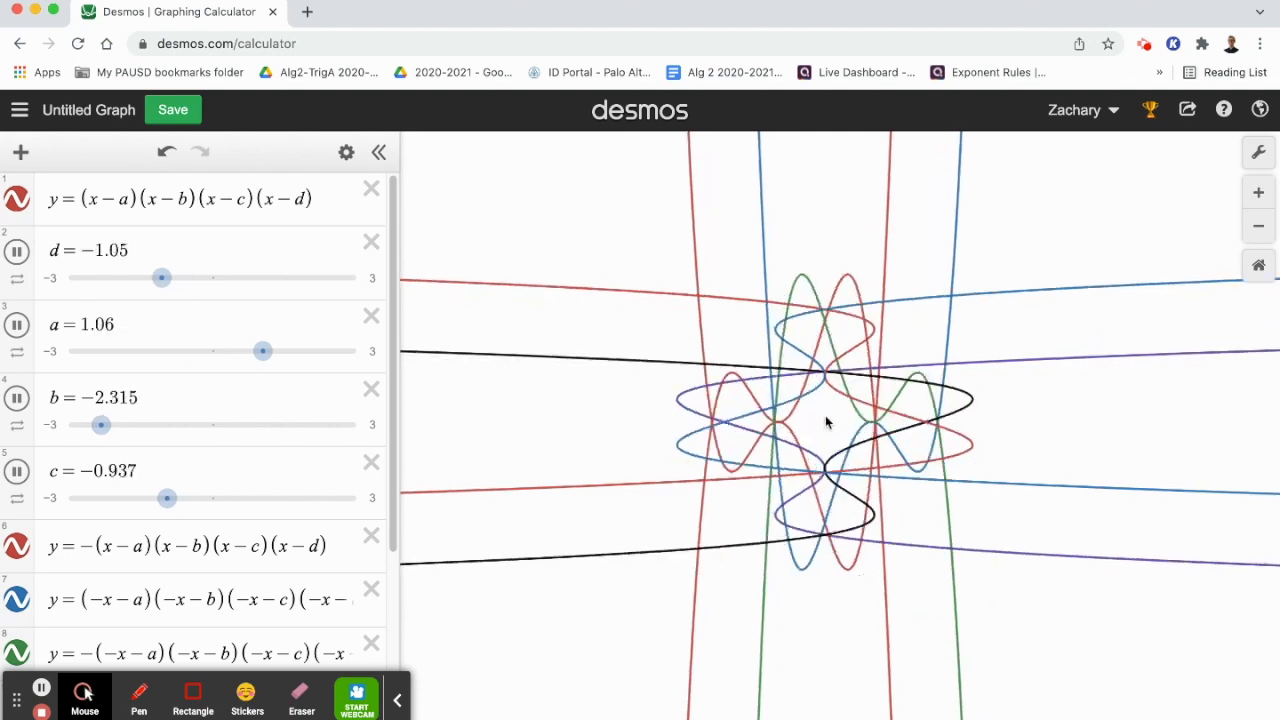
pyautogui.click(80, 198)
pyautogui.press('BackSpace')
pyautogui.write('>')
pyautogui.scroll(-1, 115, 393)
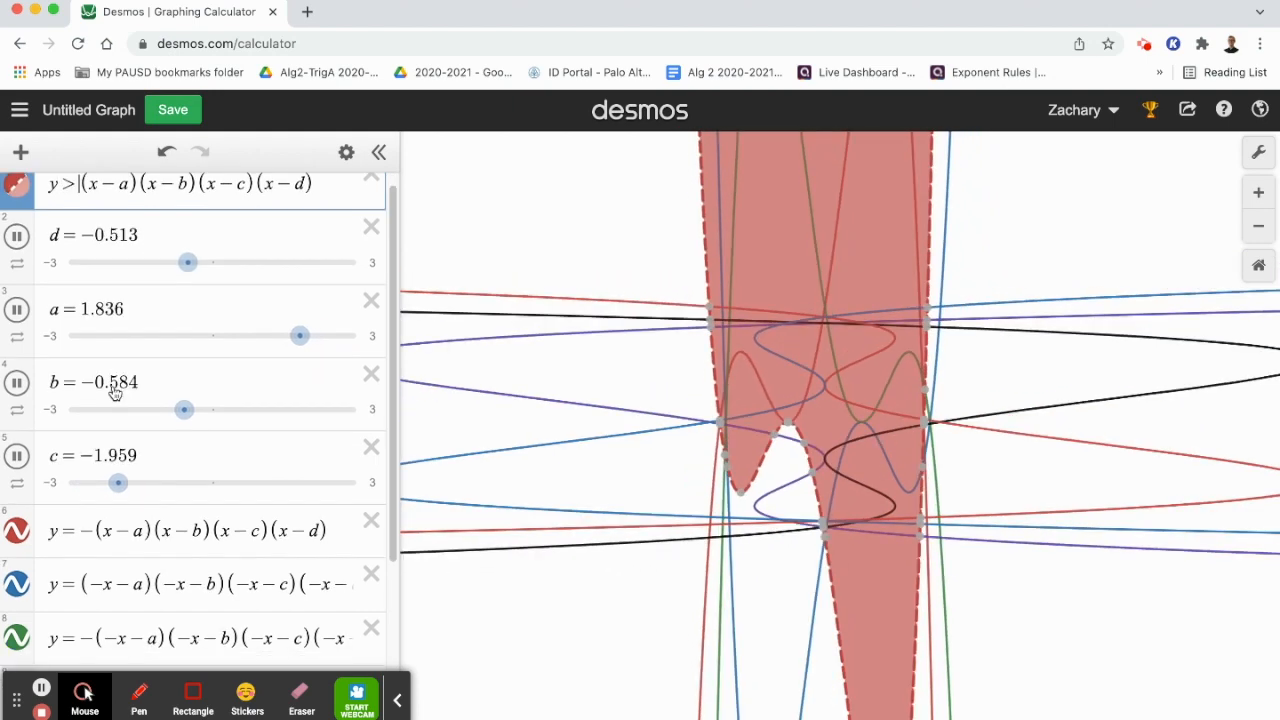
pyautogui.scroll(-2, 110, 400)
pyautogui.scroll(1, 95, 316)
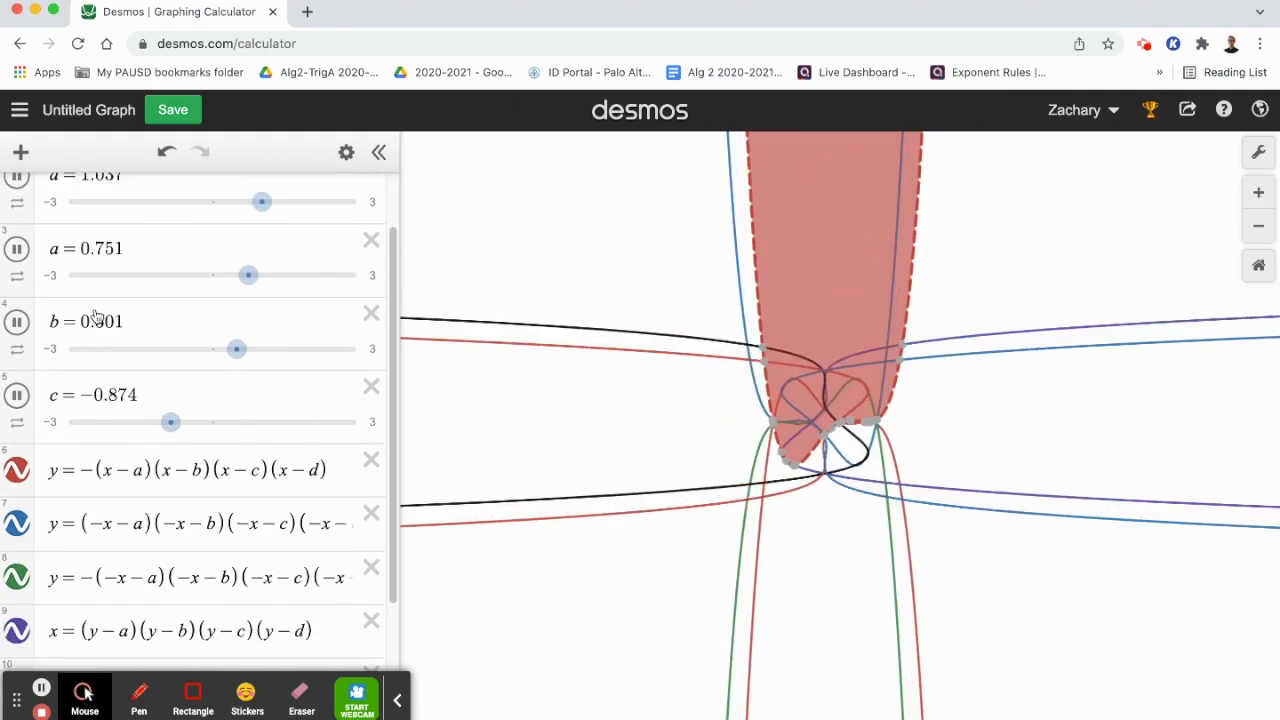
pyautogui.scroll(2, 95, 316)
pyautogui.scroll(-2, 114, 535)
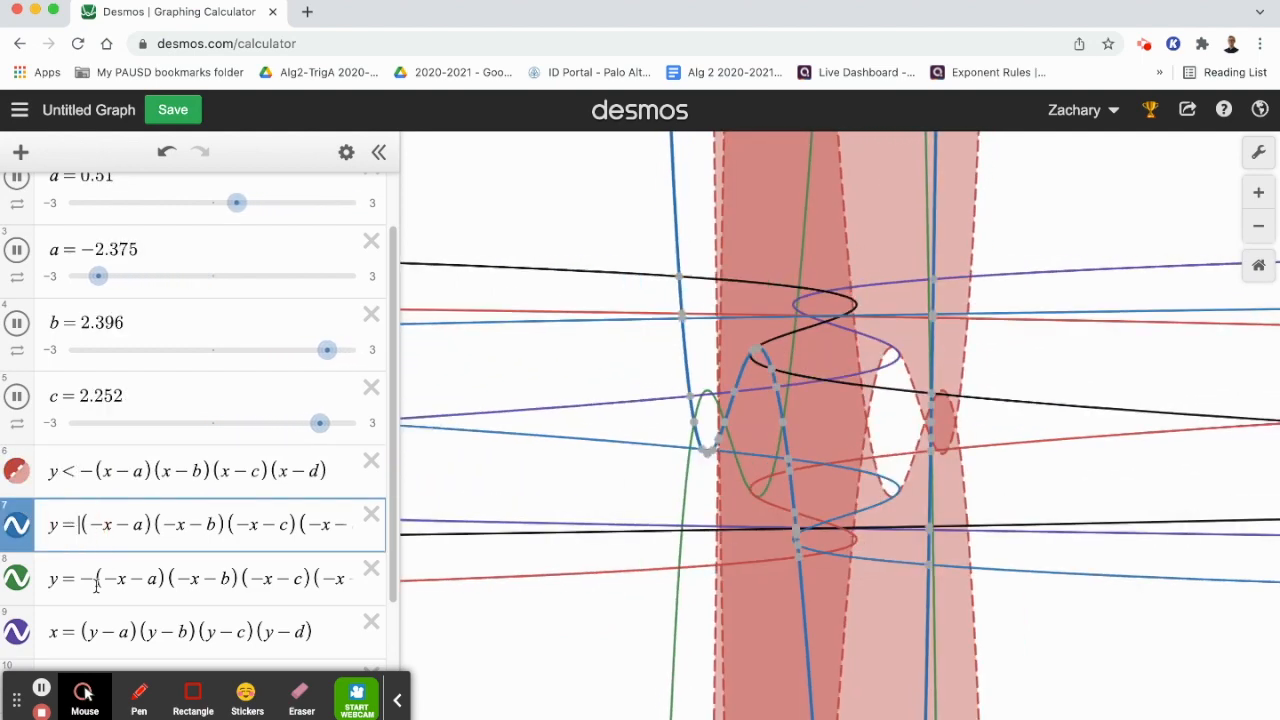
# Change the two equations with negated x into the inequalities y>(-x-a)(-x-b)(-x-c)(-x-d) and y<-(-x-a)(-x-b)(-x-c)(-x-d).
pyautogui.write('>')
pyautogui.scroll(-1, 96, 585)
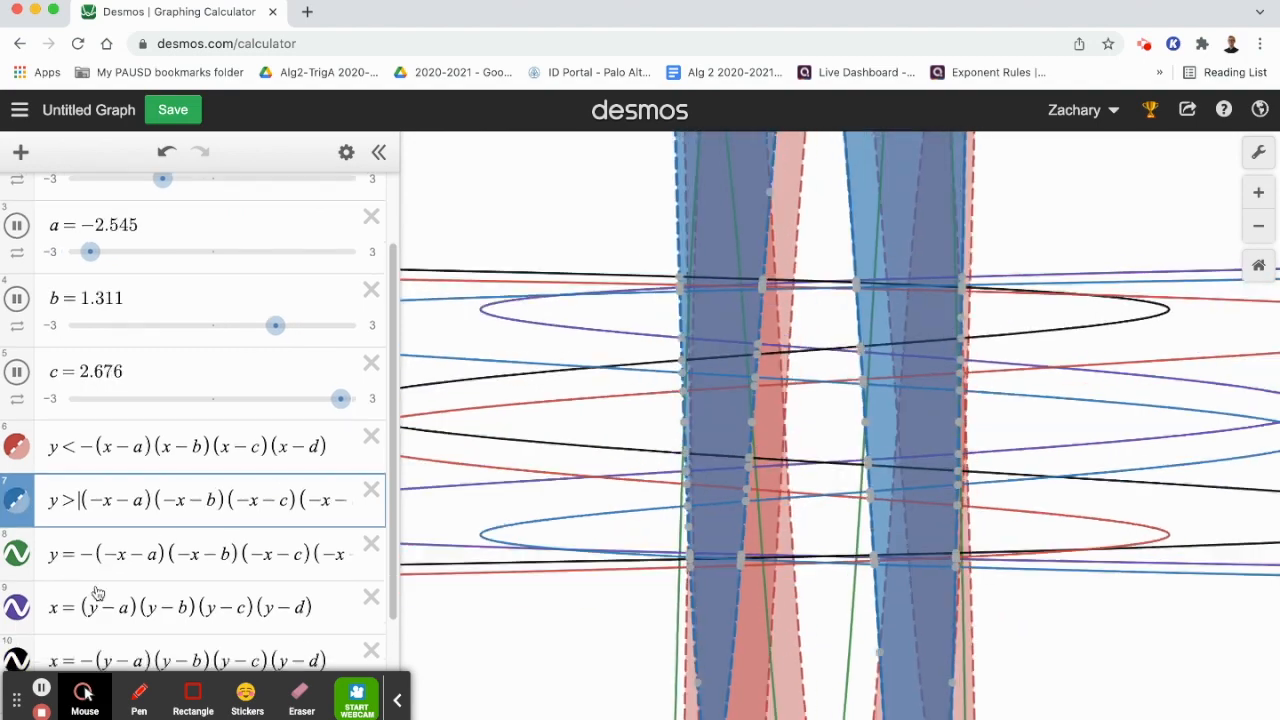
pyautogui.doubleClick(68, 517)
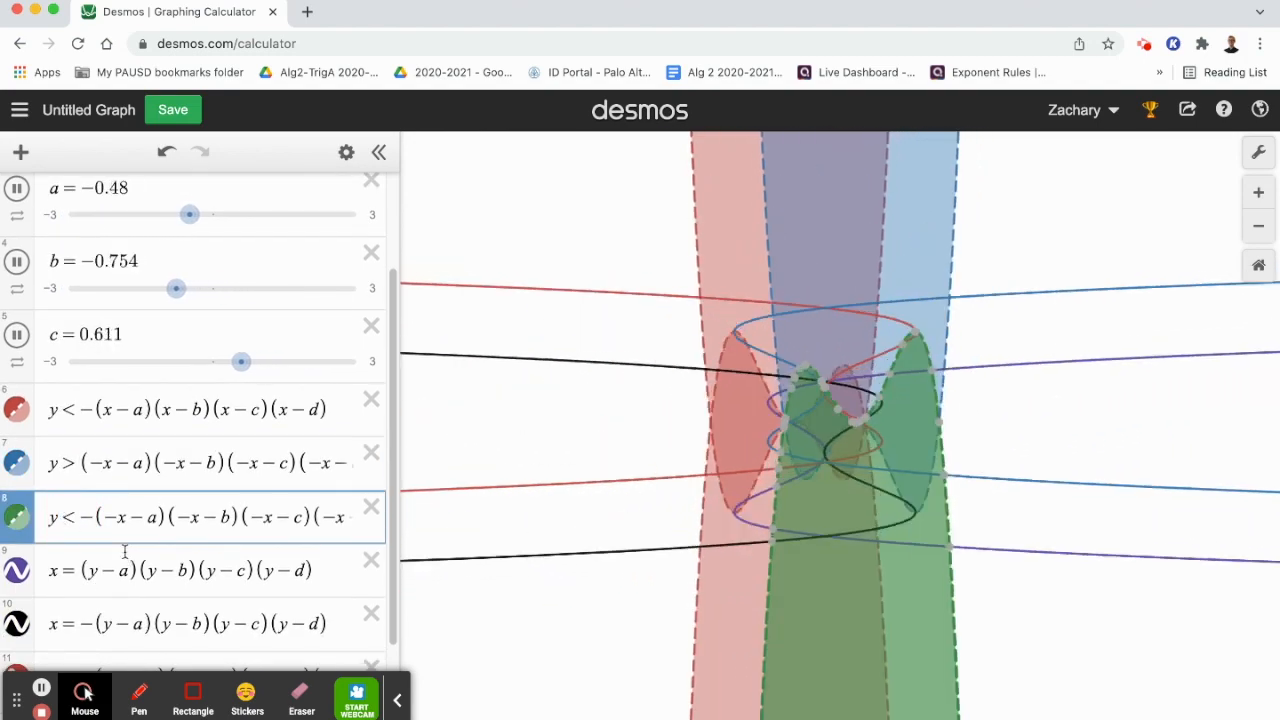
# Change the first two sideways equations into the inequalities x>(y-a)(y-b)(y-c)(y-d) and x<-(y-a)(y-b)(y-c)(y-d).
pyautogui.scroll(-2, 125, 553)
pyautogui.click(78, 482)
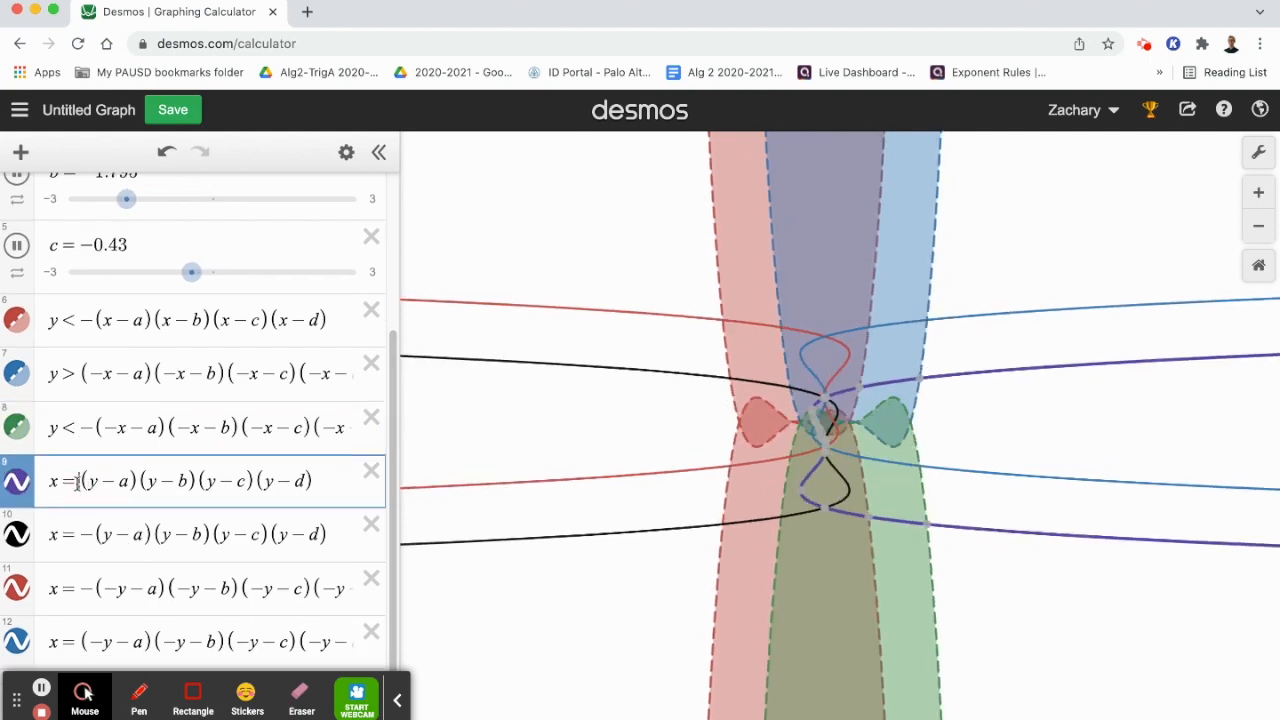
pyautogui.press('BackSpace')
pyautogui.write('>')
pyautogui.click(78, 535)
pyautogui.press('BackSpace')
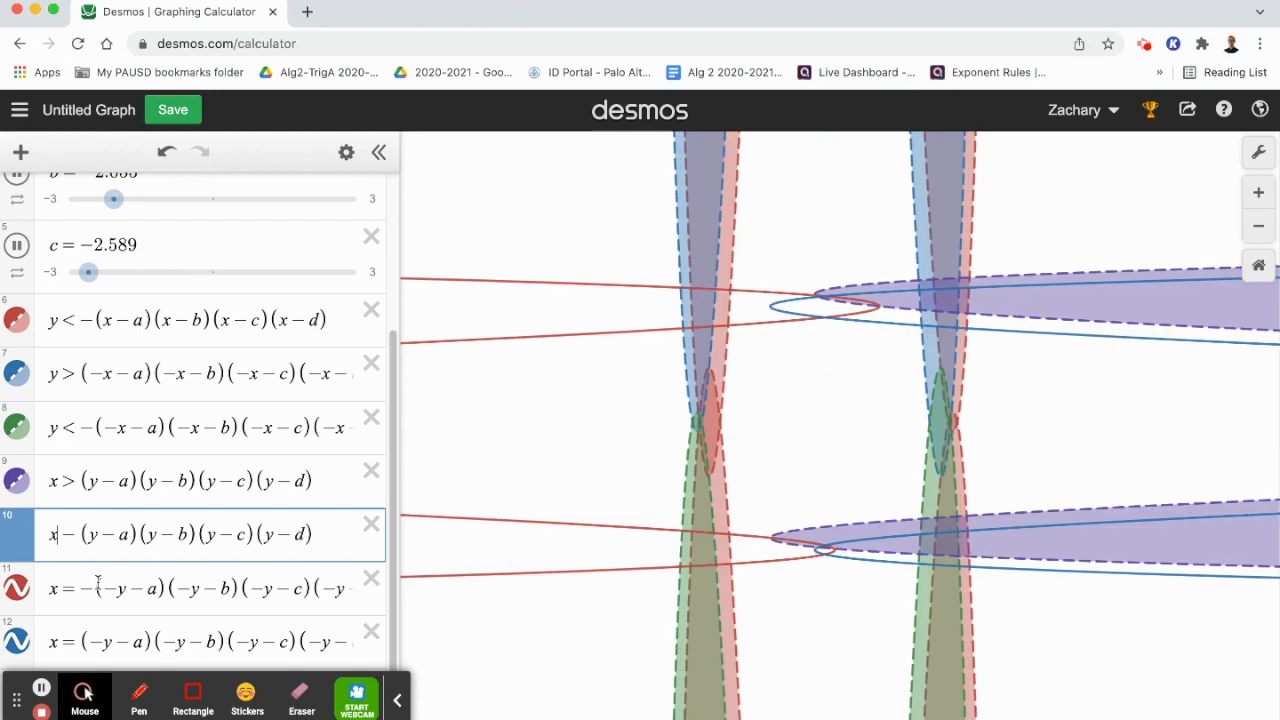
pyautogui.write('<')
# Change the last two sideways equations into the inequalities x<-(-y-a)(-y-b)(-y-c)(-y-d) and x>(-y-a)(-y-b)(-y-c)(-y-d).
pyautogui.click(68, 592)
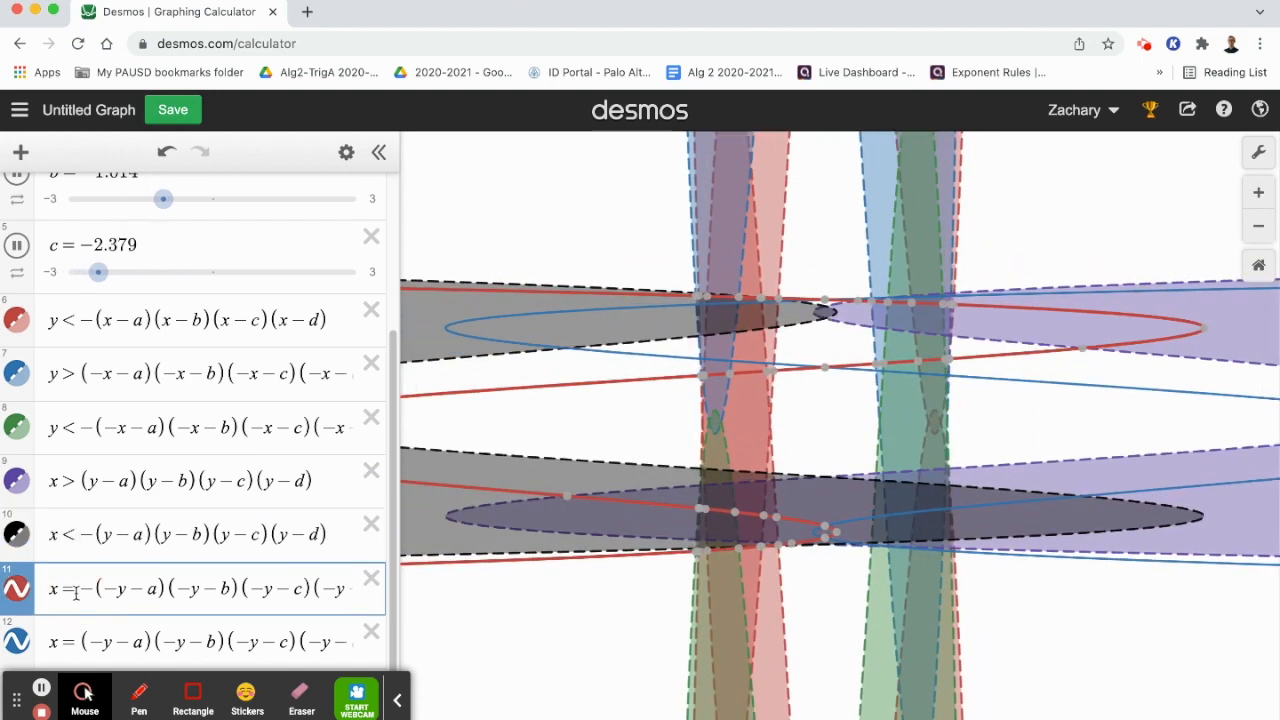
pyautogui.press('BackSpace')
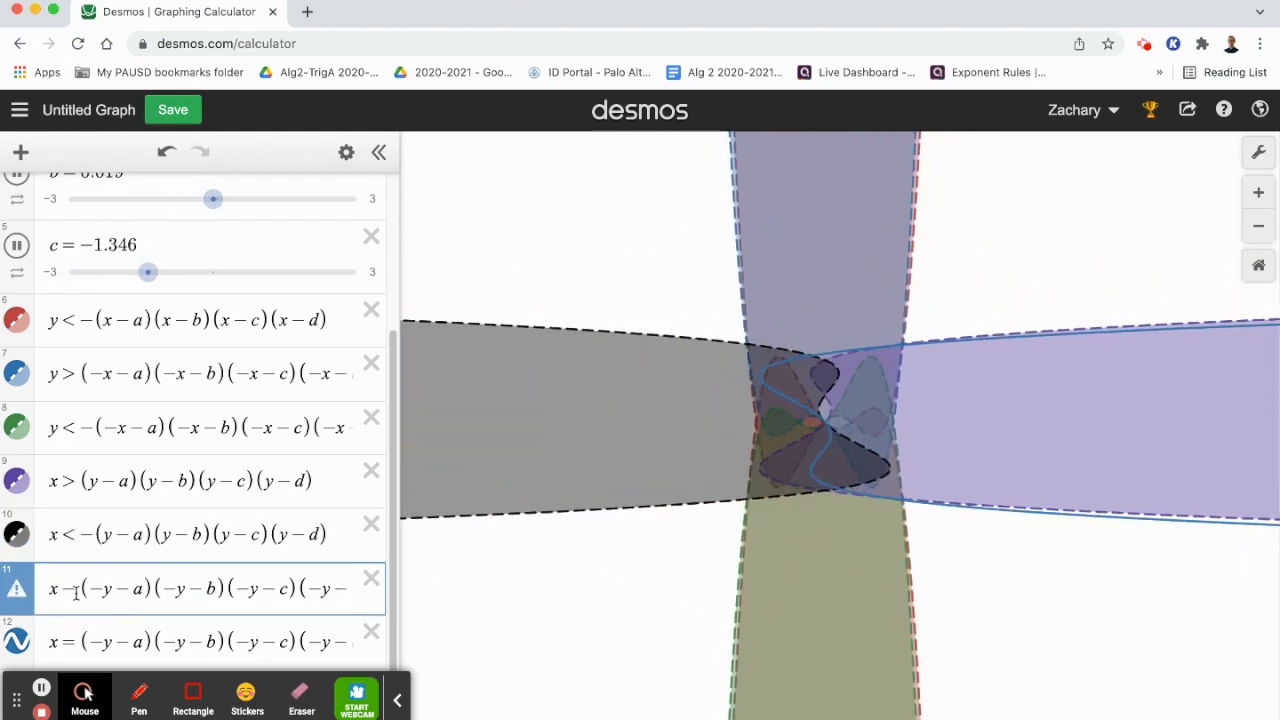
pyautogui.write('<')
pyautogui.press('Down')
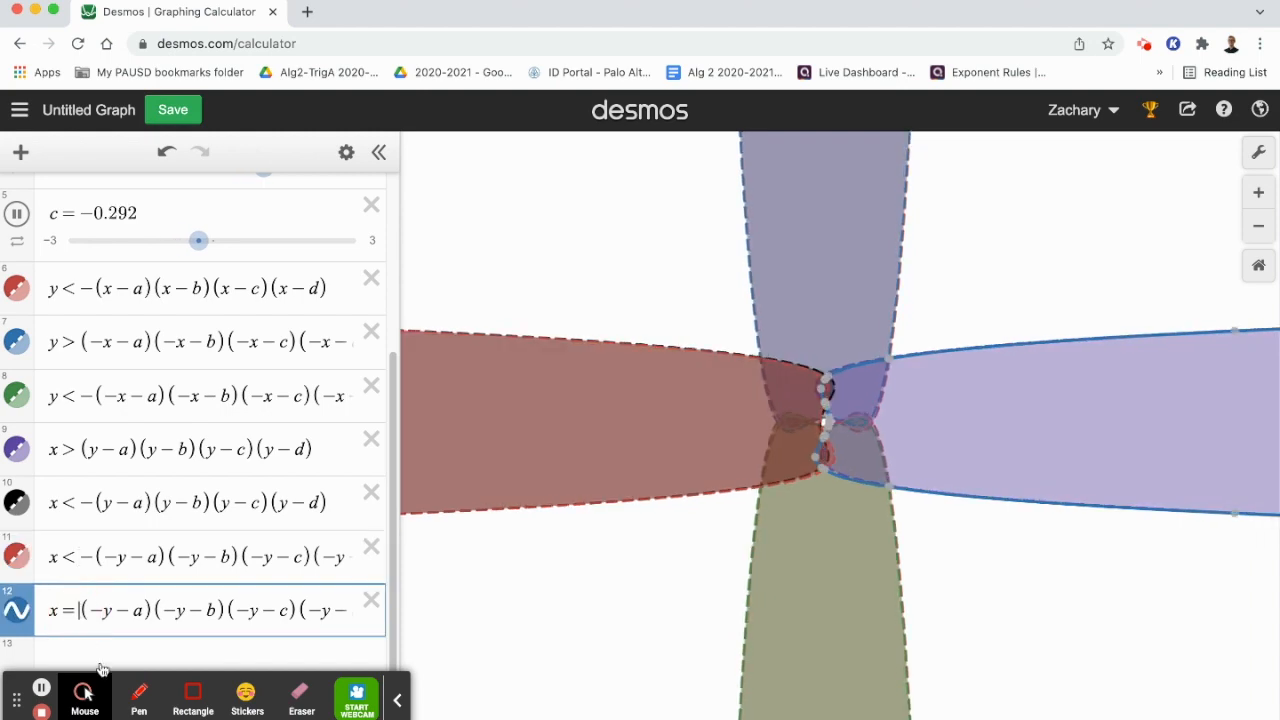
pyautogui.press('BackSpace')
pyautogui.write('>')
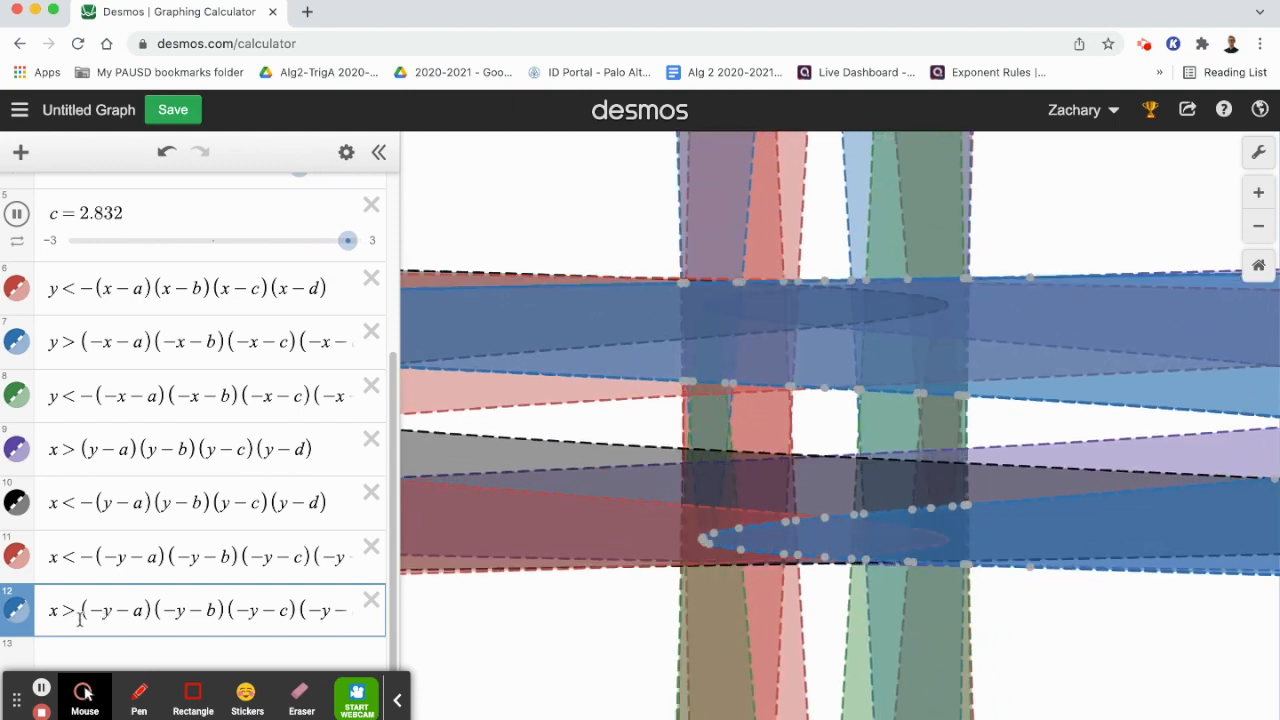
# Turn off the boundary lines of the two sideways inequalities with negated y, keeping only their fills.
pyautogui.click(20, 612)
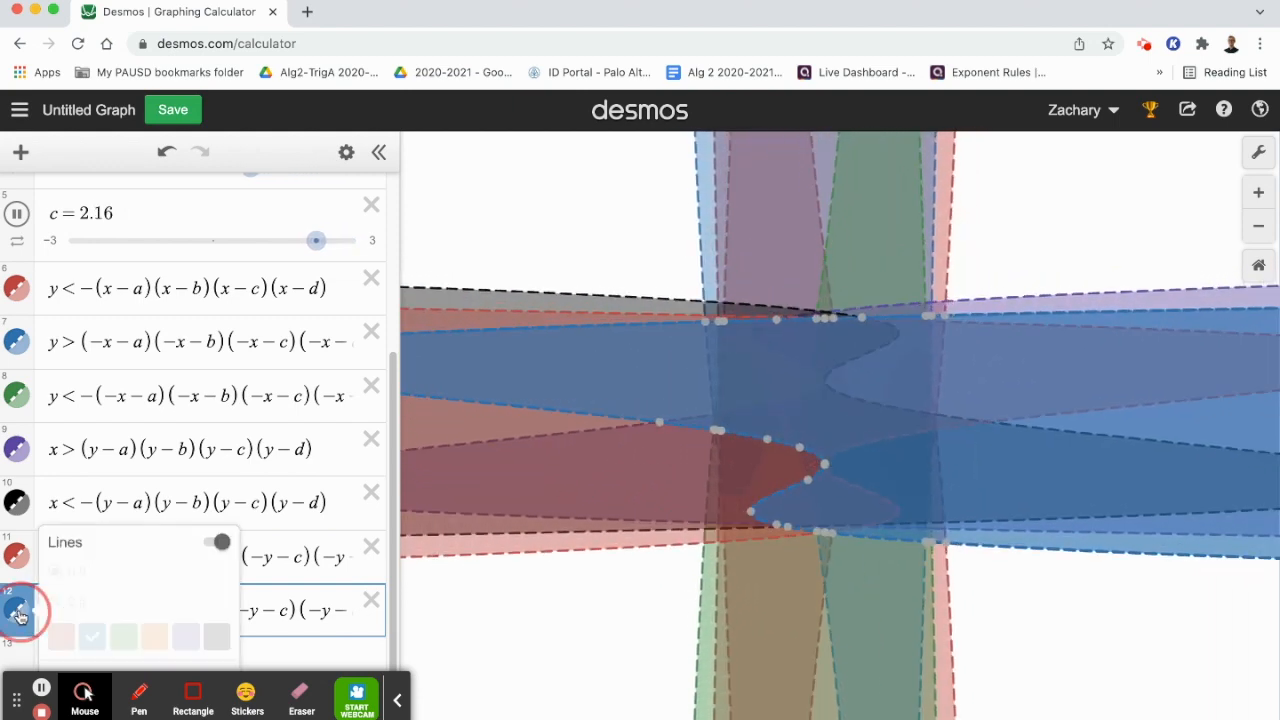
pyautogui.click(221, 543)
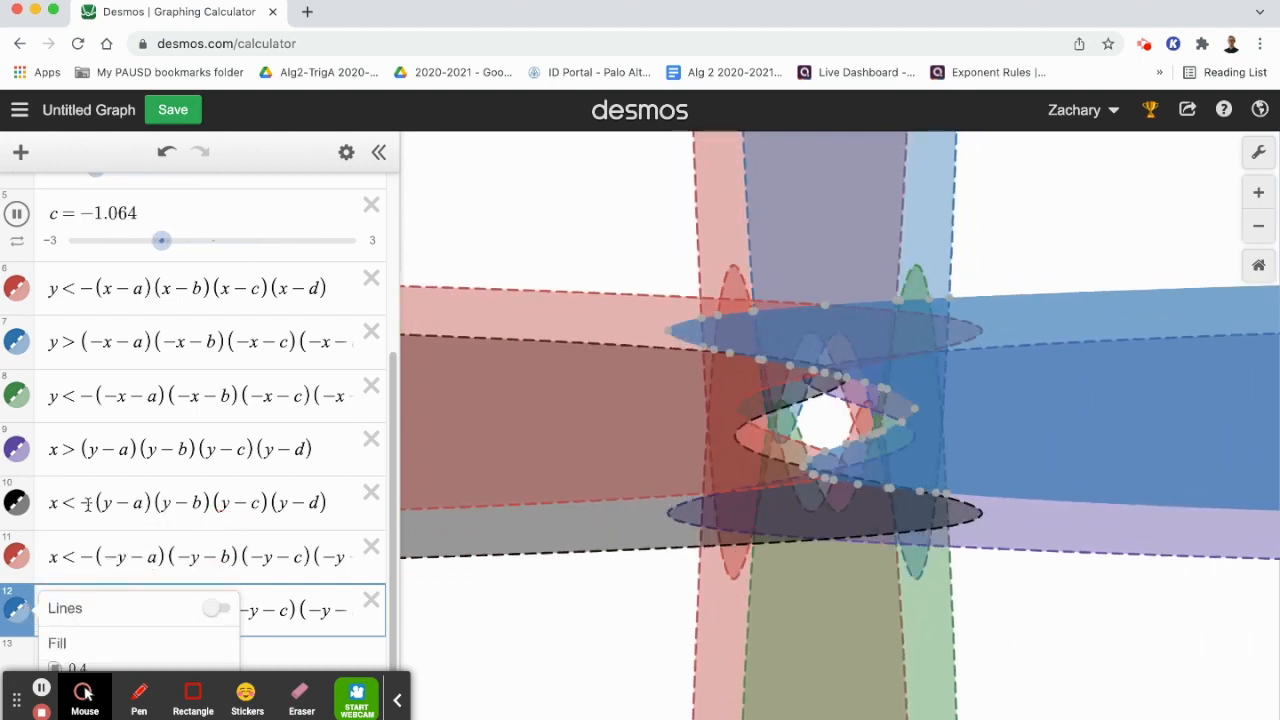
pyautogui.click(24, 556)
pyautogui.click(24, 556)
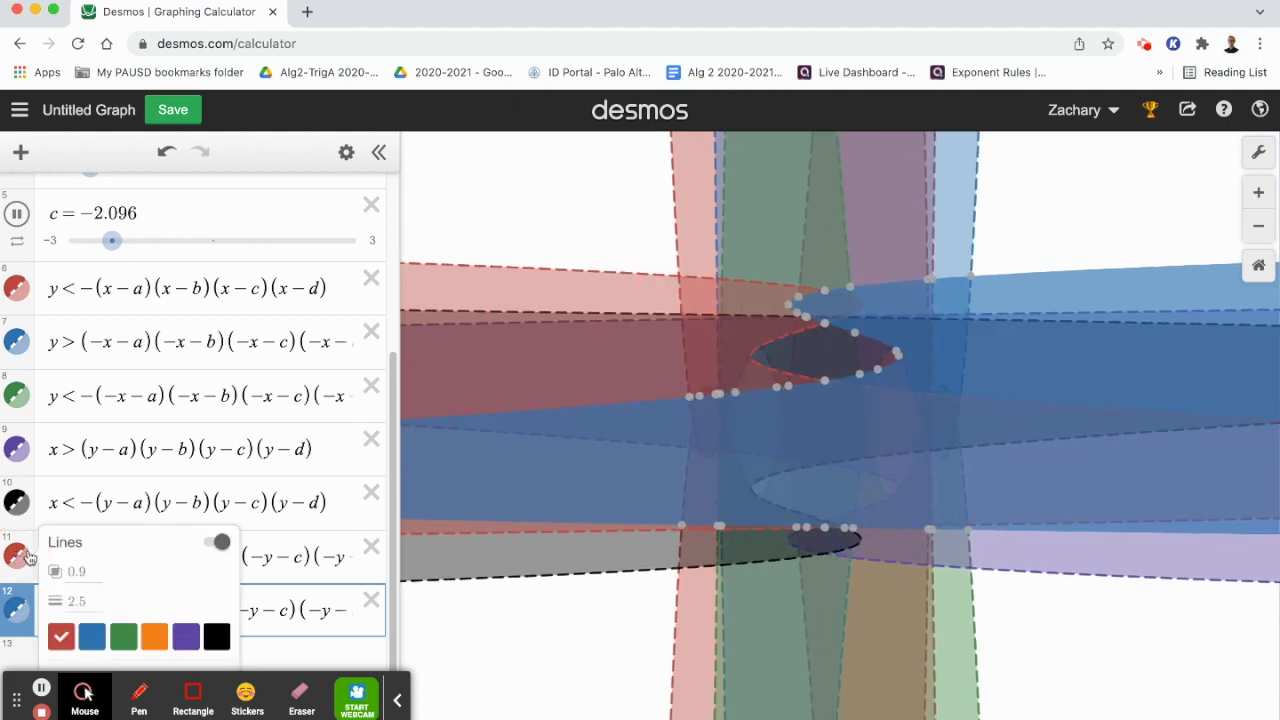
pyautogui.click(218, 543)
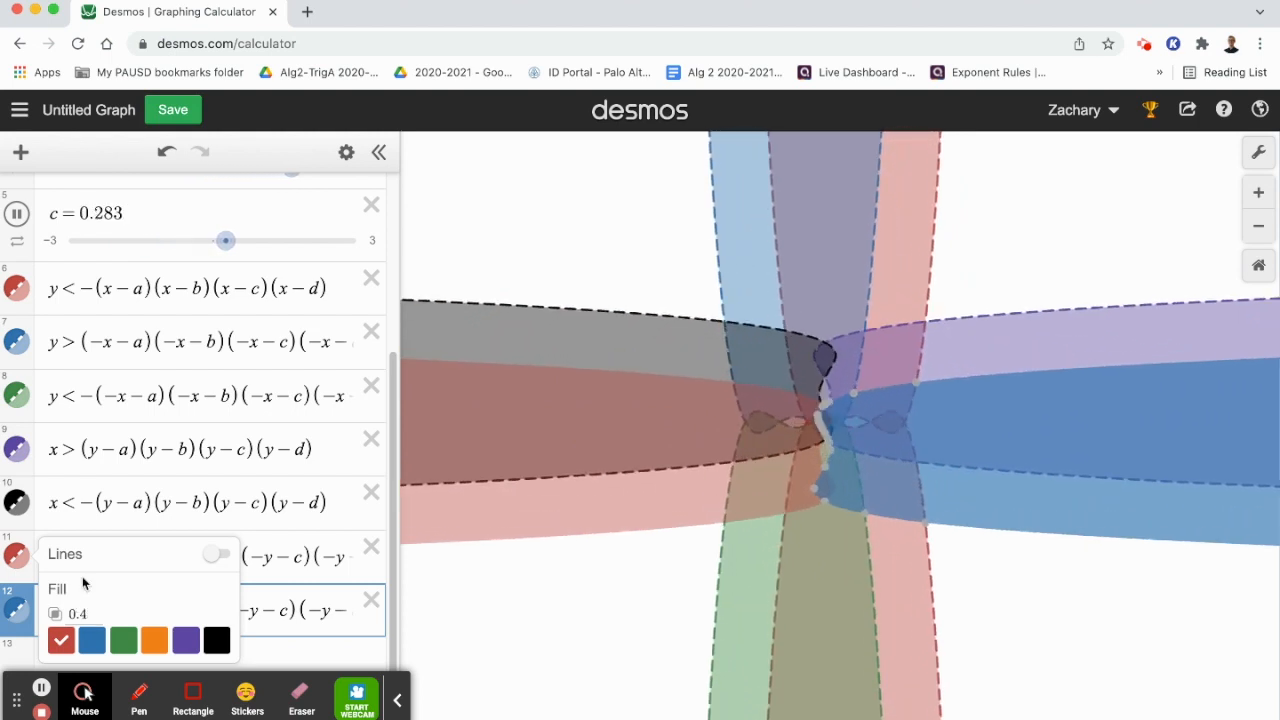
# Turn off the boundary lines of x<-(y-a)(y-b)(y-c)(y-d) and x>(y-a)(y-b)(y-c)(y-d), and recolor the former orange.
pyautogui.click(20, 507)
pyautogui.click(20, 508)
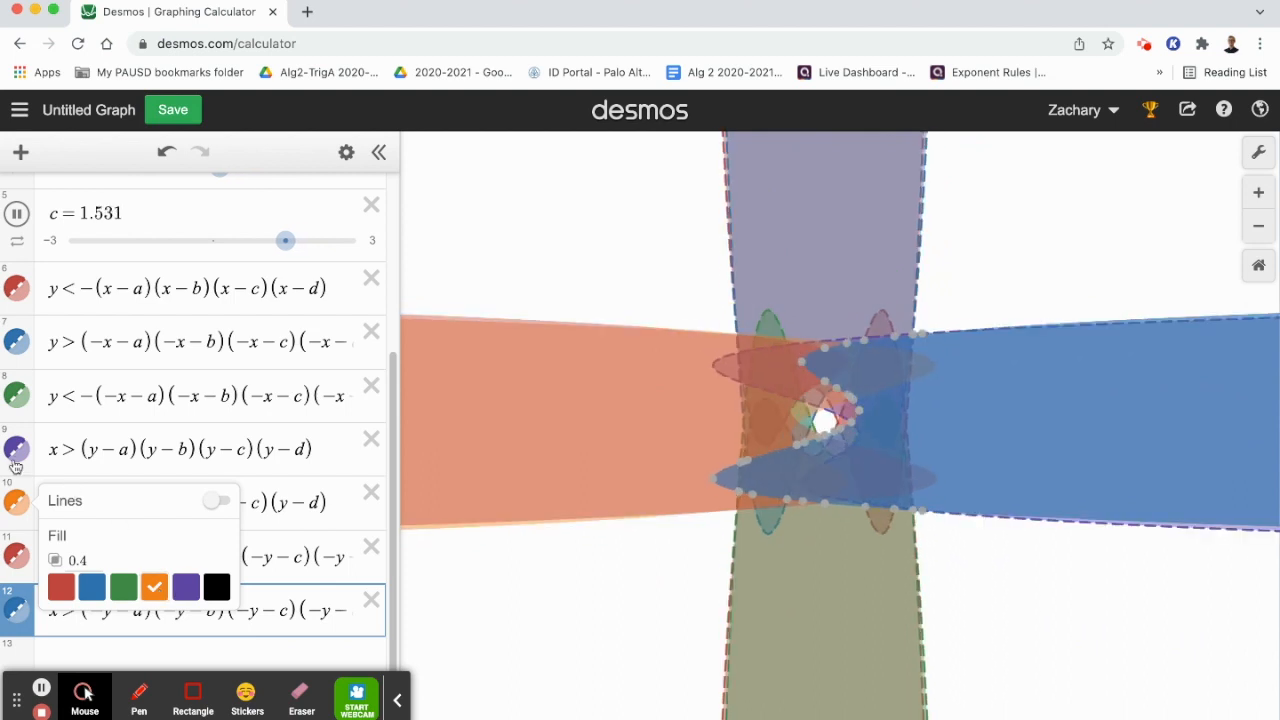
pyautogui.click(14, 456)
pyautogui.click(14, 456)
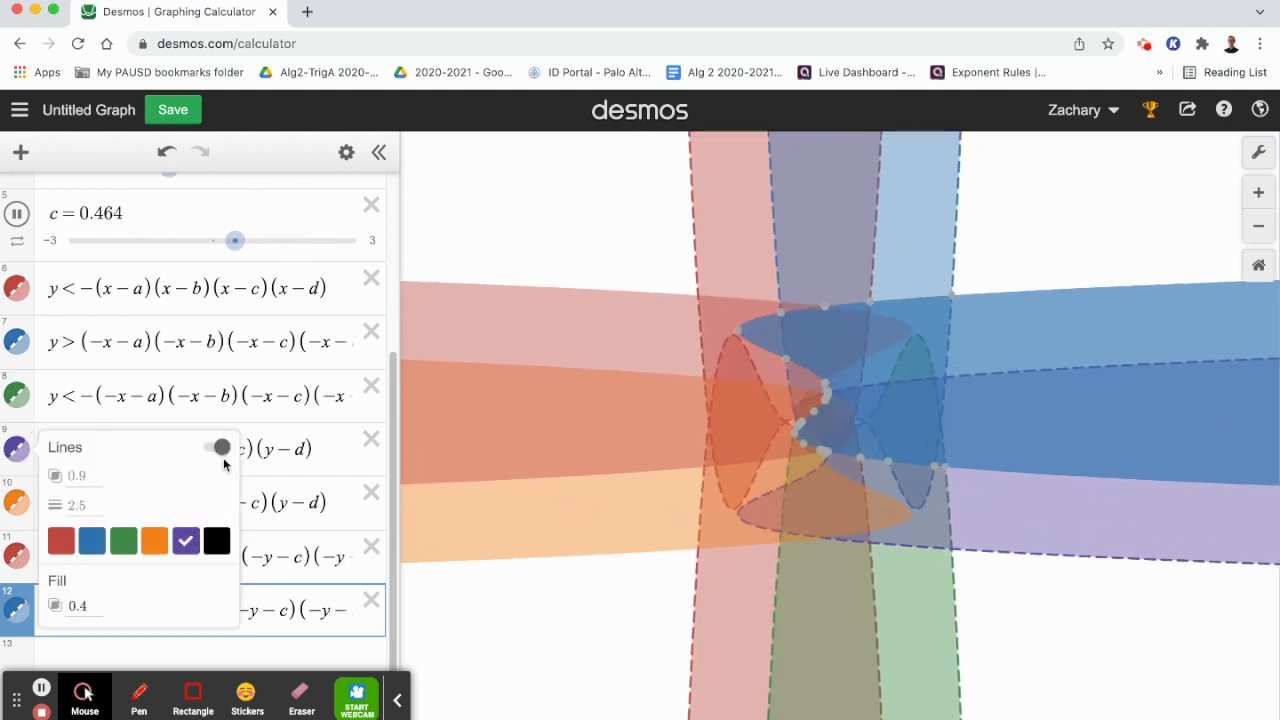
# Turn off the boundary lines of the green and blue y inequalities with negated x.
pyautogui.click(17, 396)
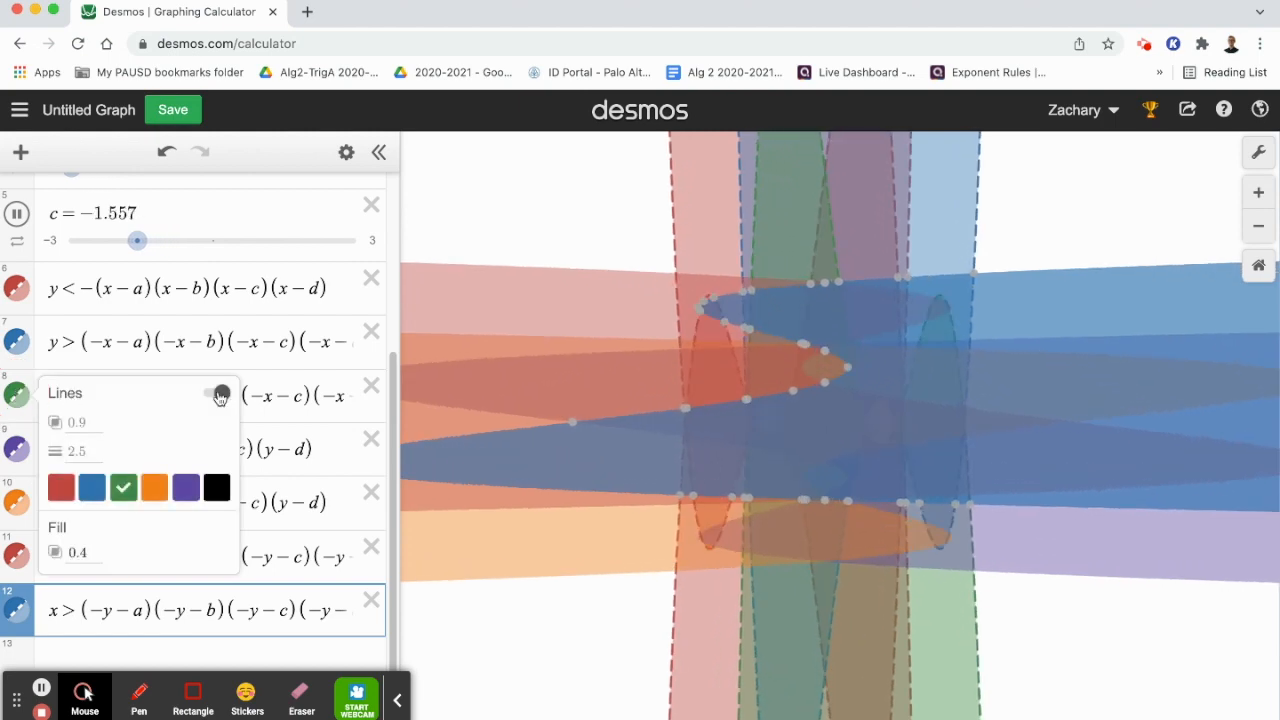
pyautogui.click(18, 344)
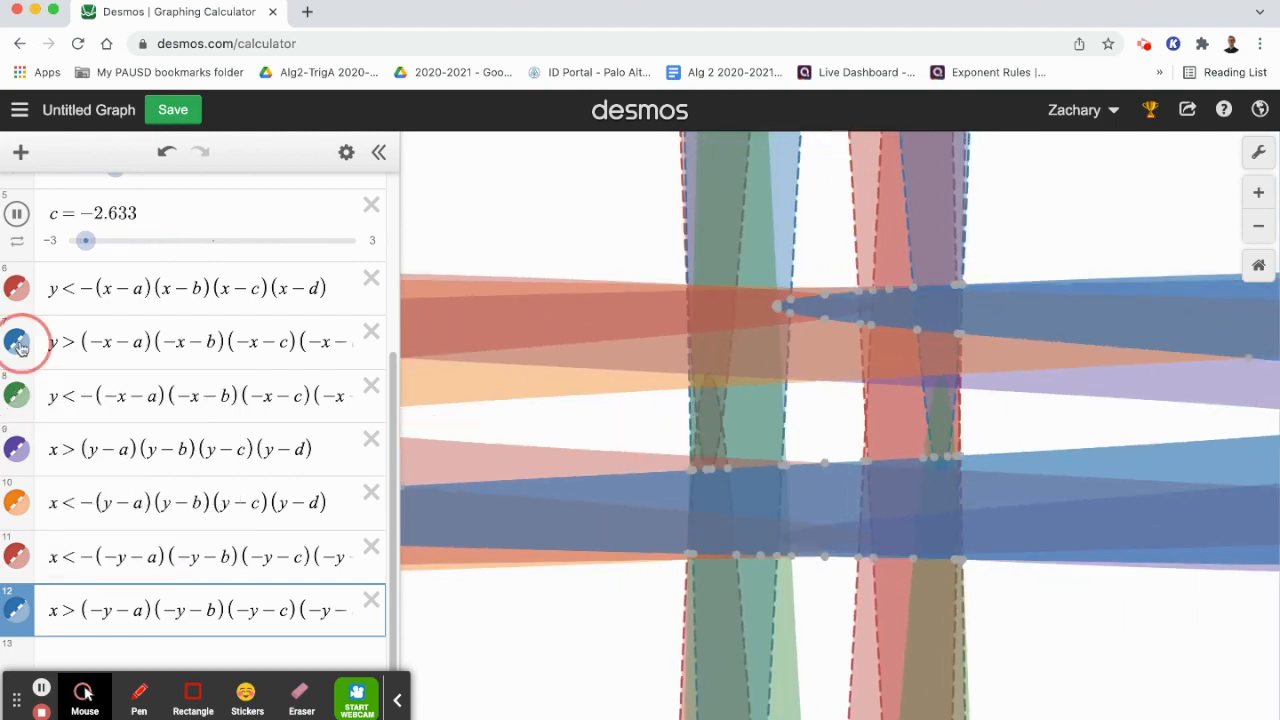
pyautogui.click(19, 343)
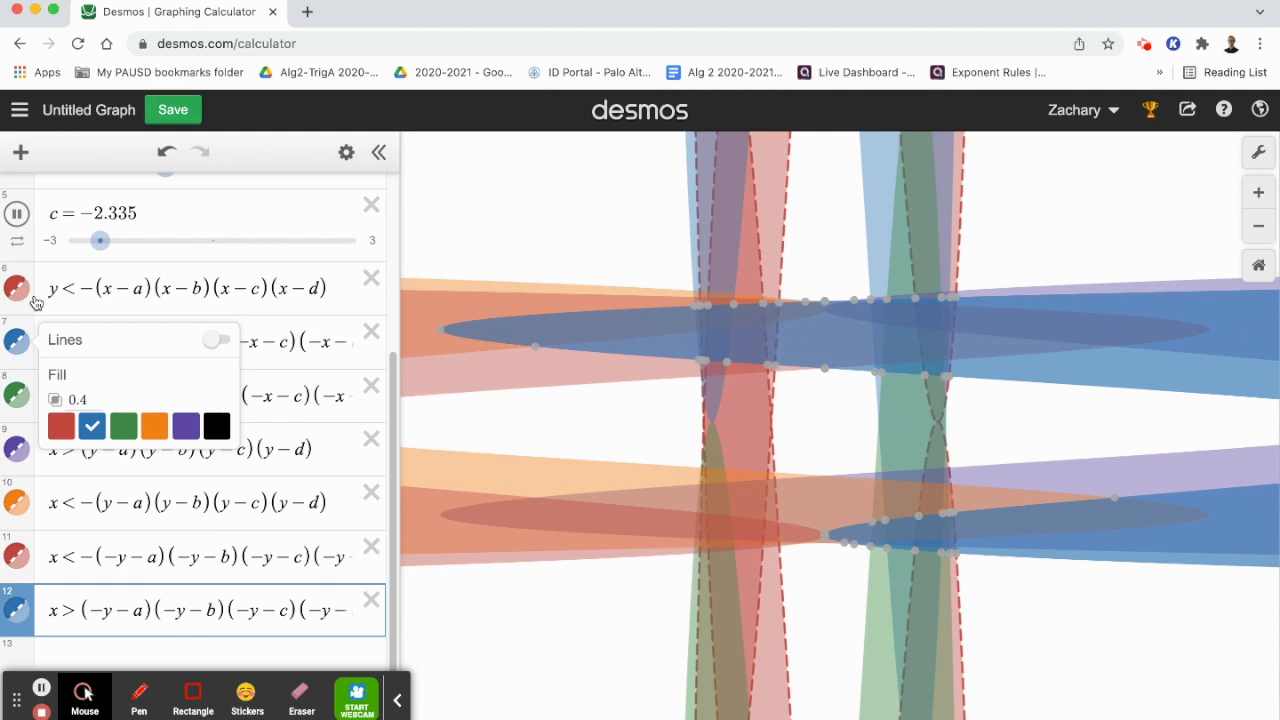
# Turn off the boundary lines of the red inequalities y<-(x-a)(x-b)(x-c)(x-d) and y>(x-a)(x-b)(x-c)(x-d).
pyautogui.click(18, 288)
pyautogui.click(20, 290)
pyautogui.click(197, 292)
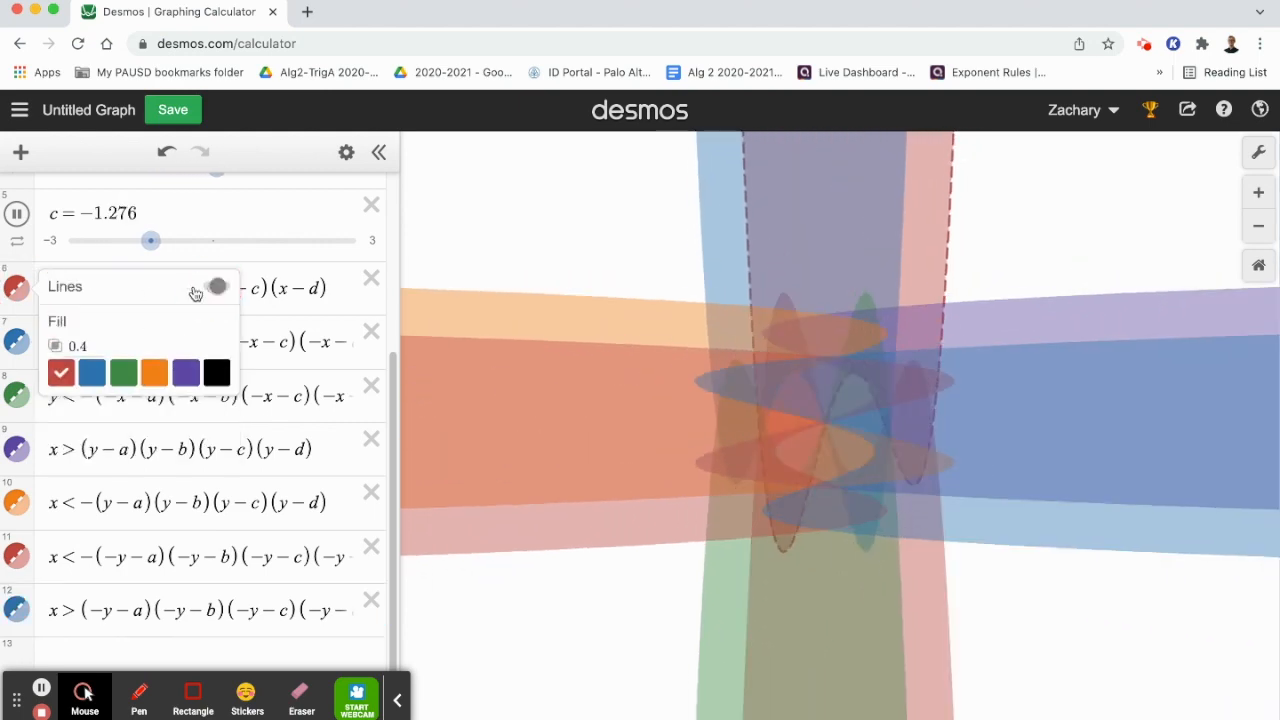
pyautogui.scroll(5, 34, 258)
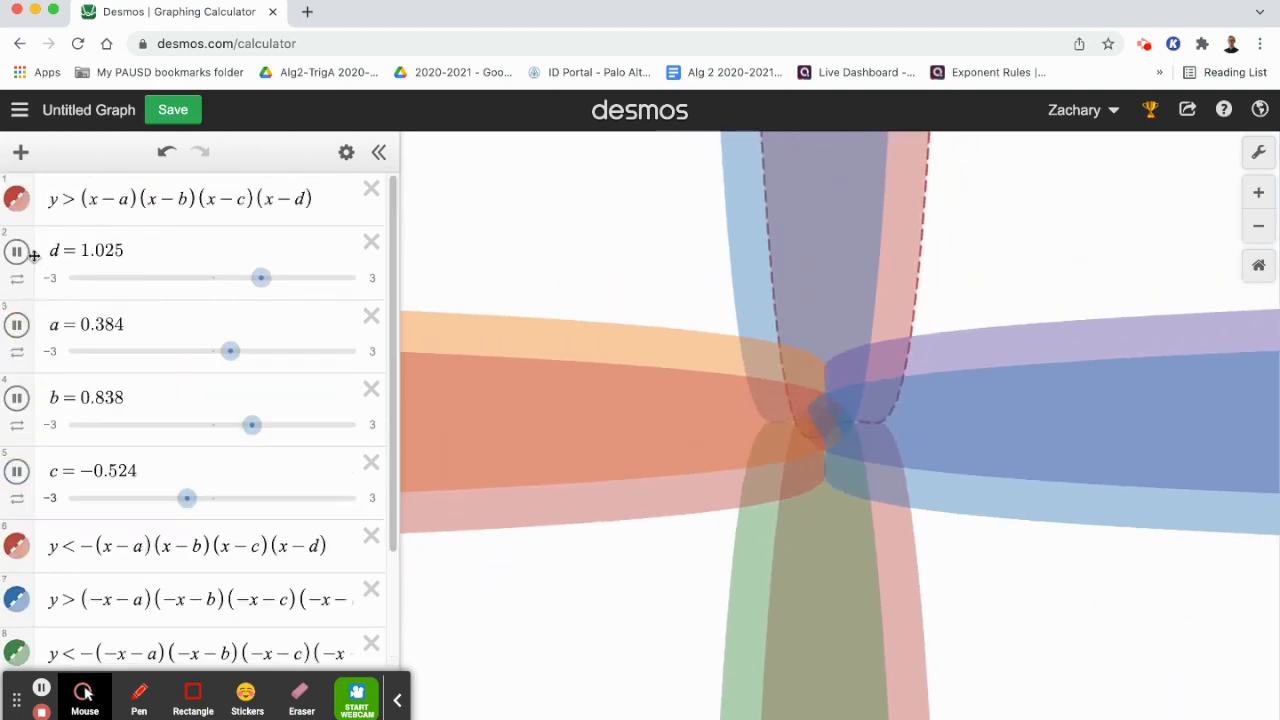
pyautogui.click(18, 205)
pyautogui.click(18, 205)
pyautogui.click(217, 196)
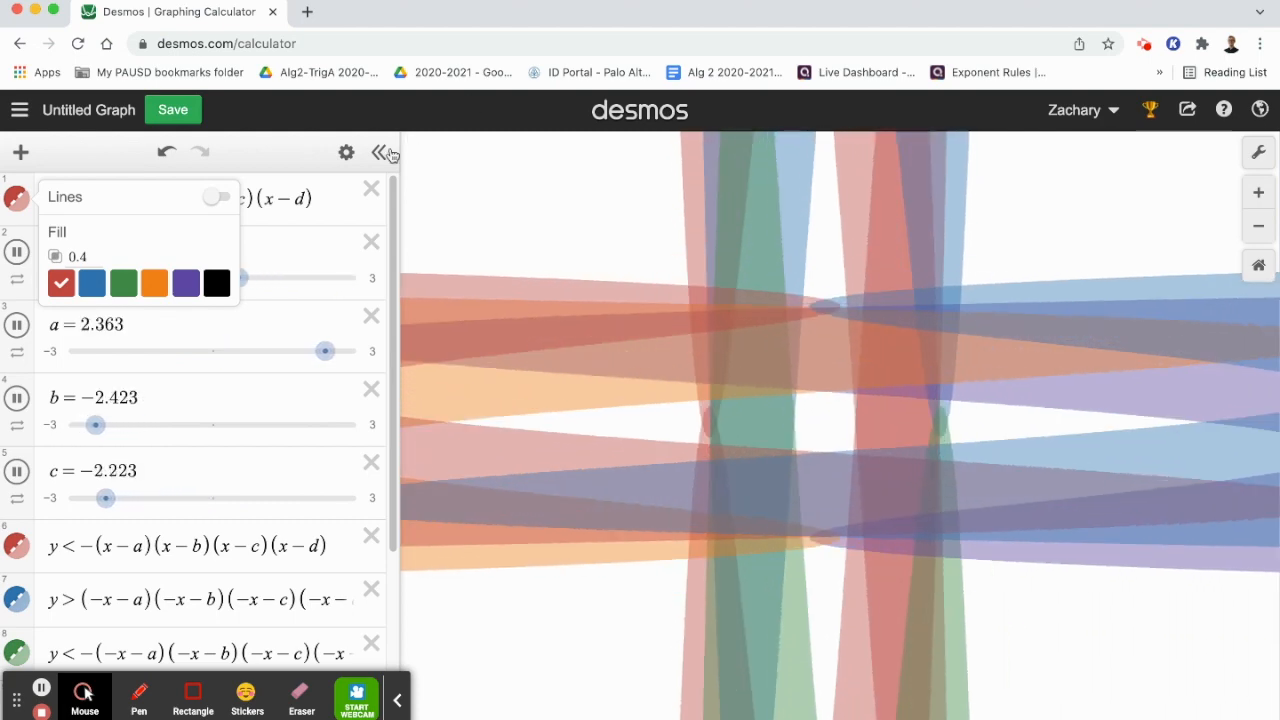
# Hide the expression list to view the animated artwork at full width, and show the list again.
pyautogui.click(381, 155)
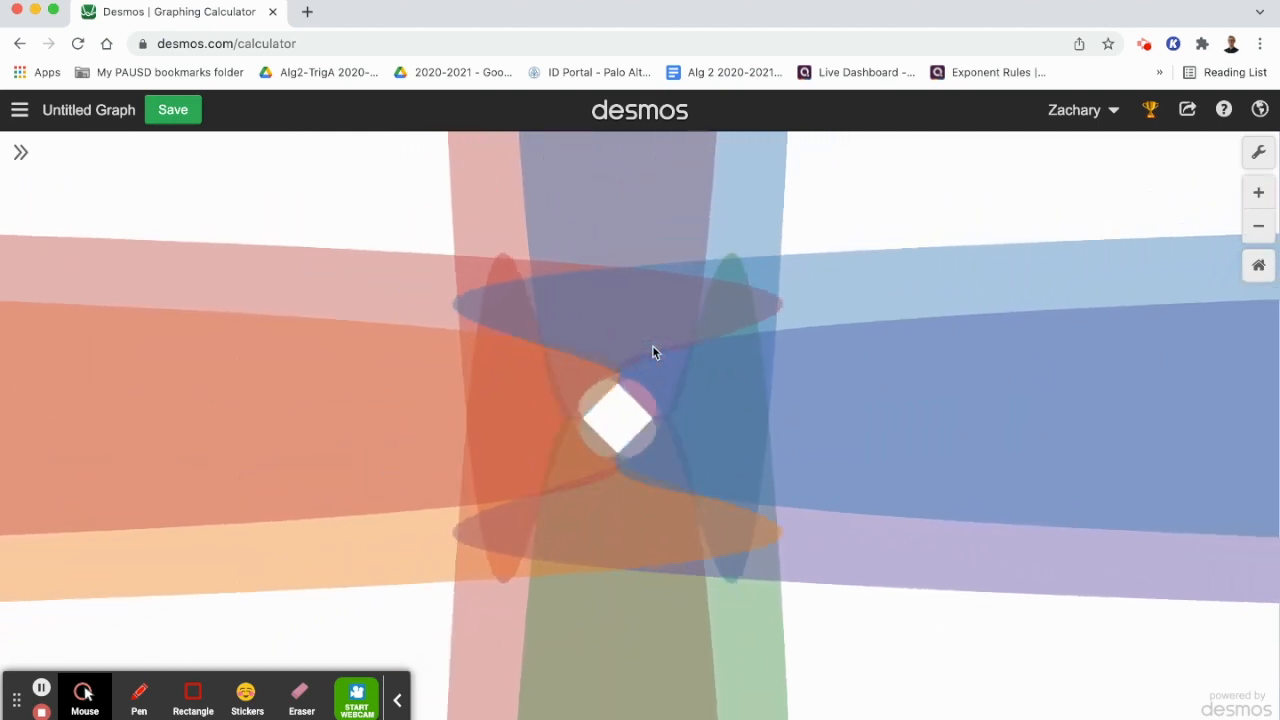
pyautogui.click(20, 152)
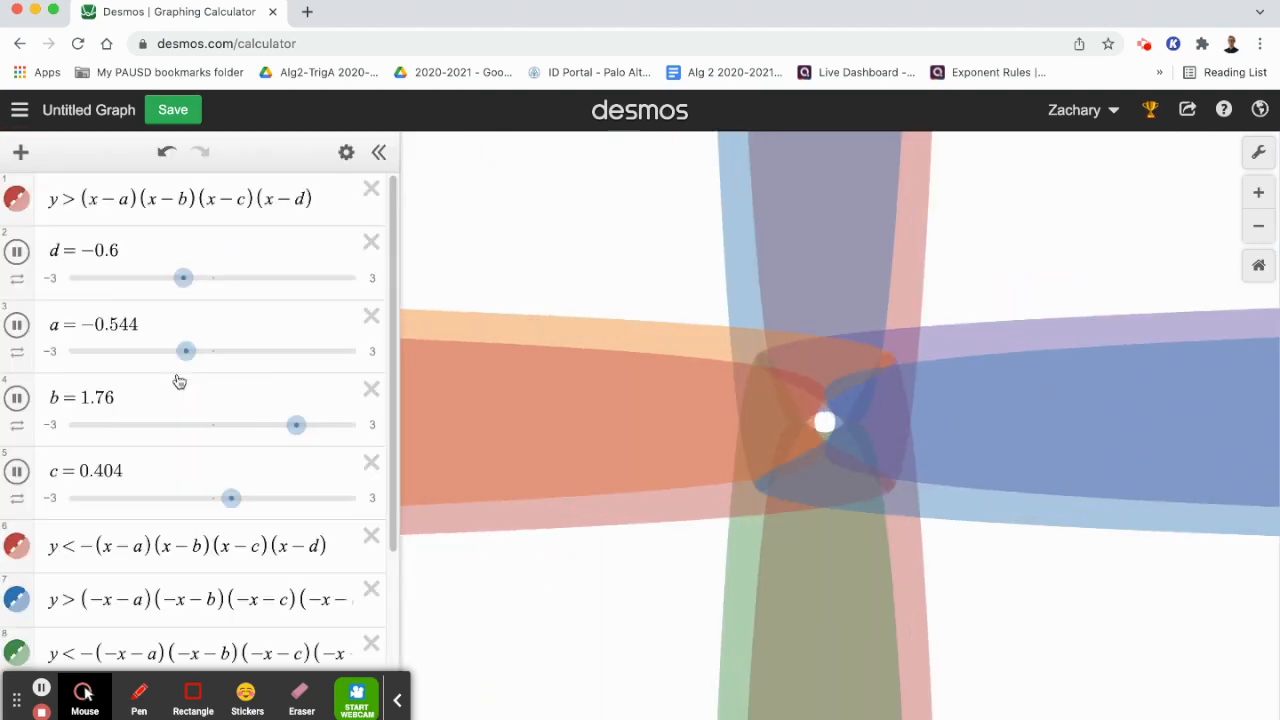
# Replace y with x in the second factor of x<-(-y-a)(-y-b)(-y-c)(-y-d), making that factor (-x-b).
pyautogui.scroll(-3, 200, 548)
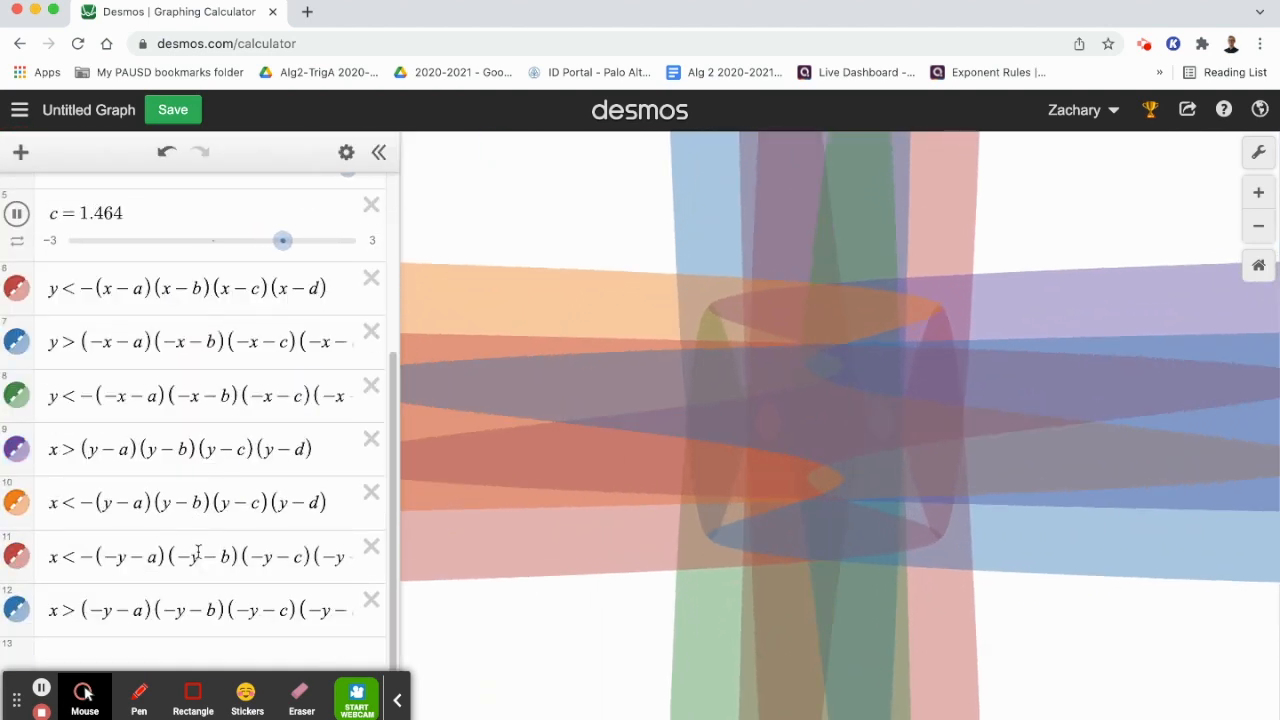
pyautogui.click(197, 557)
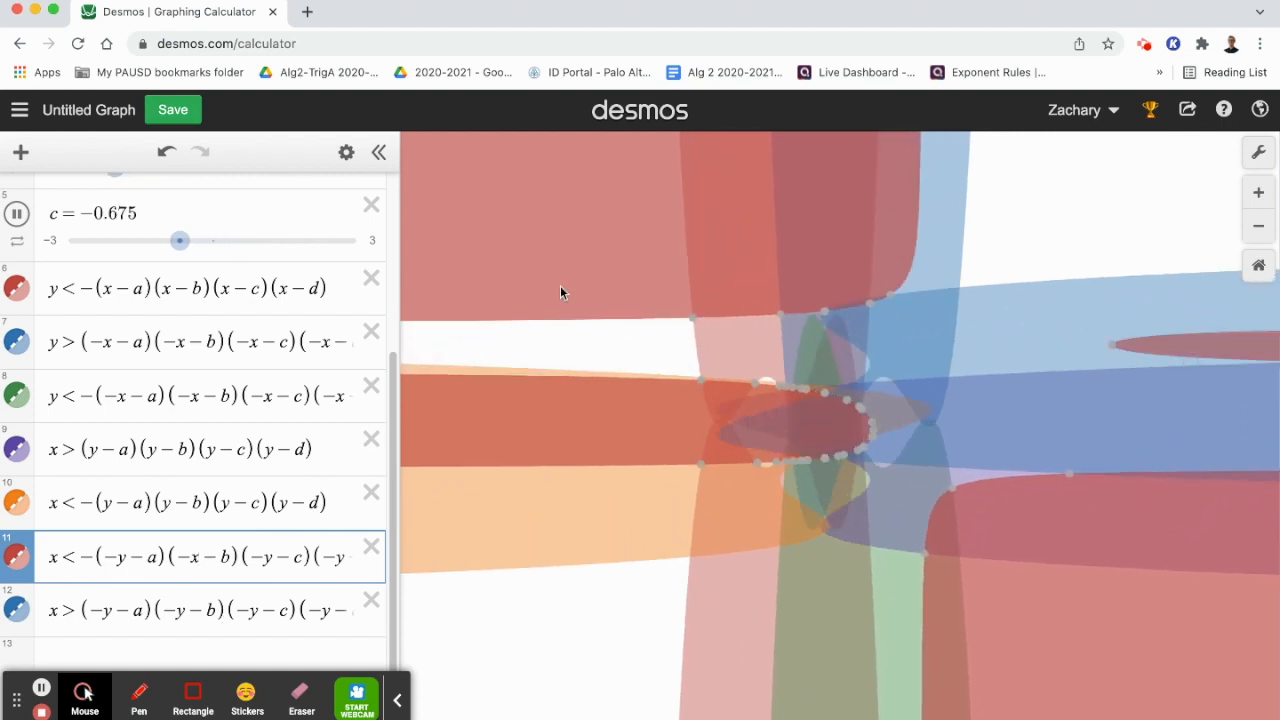
pyautogui.click(1030, 211)
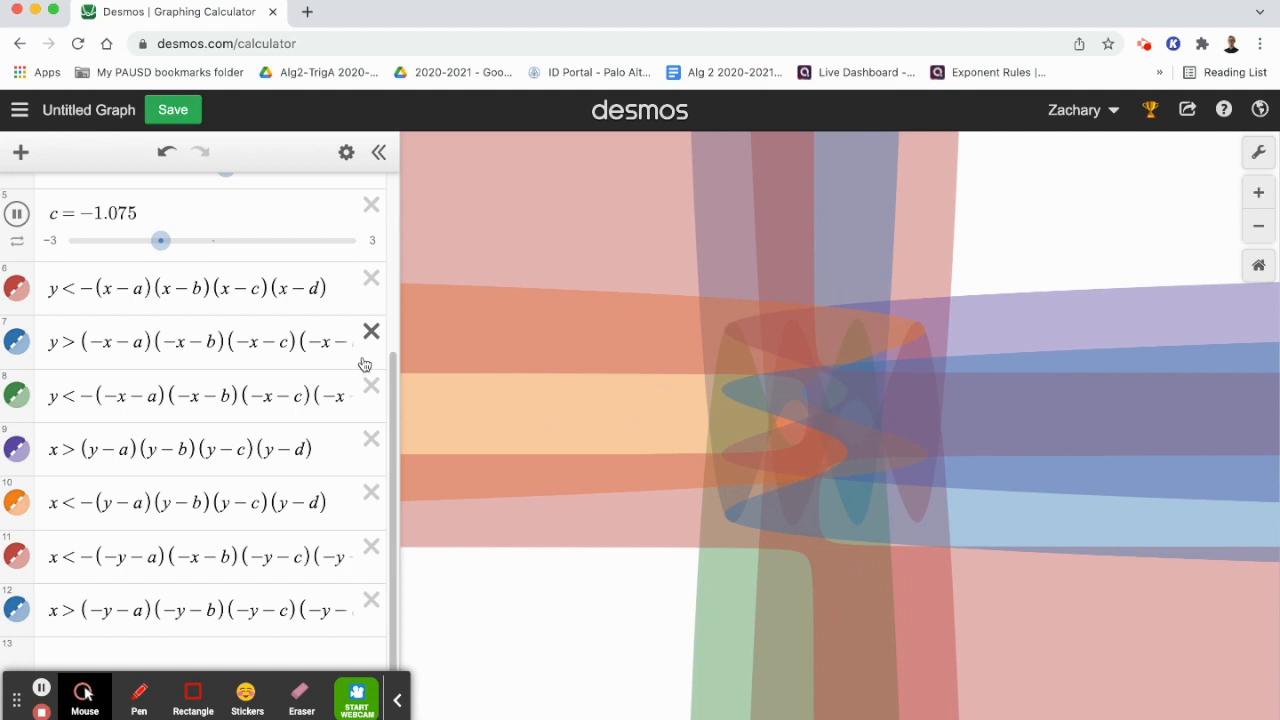
# Replace x with y in the second factor of y<-(-x-a)(-x-b)(-x-c)(-x-d), making that factor (-y-b).
pyautogui.scroll(1, 251, 345)
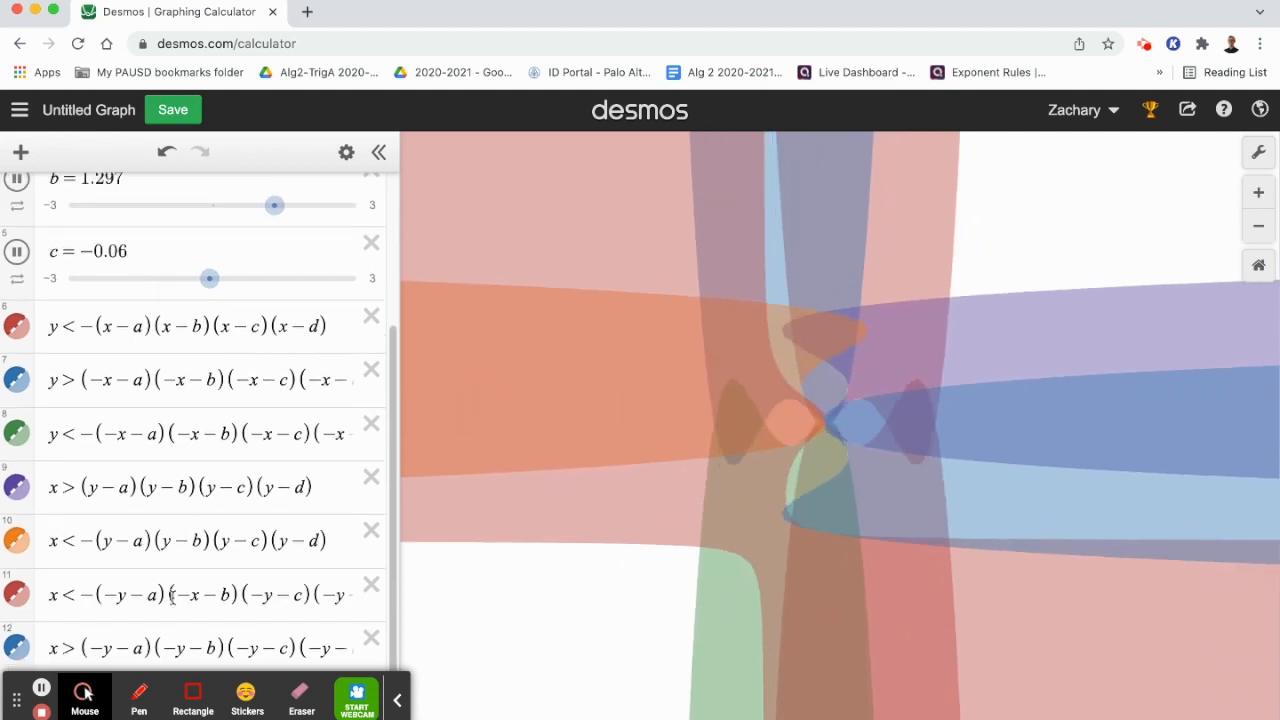
pyautogui.scroll(-1, 172, 597)
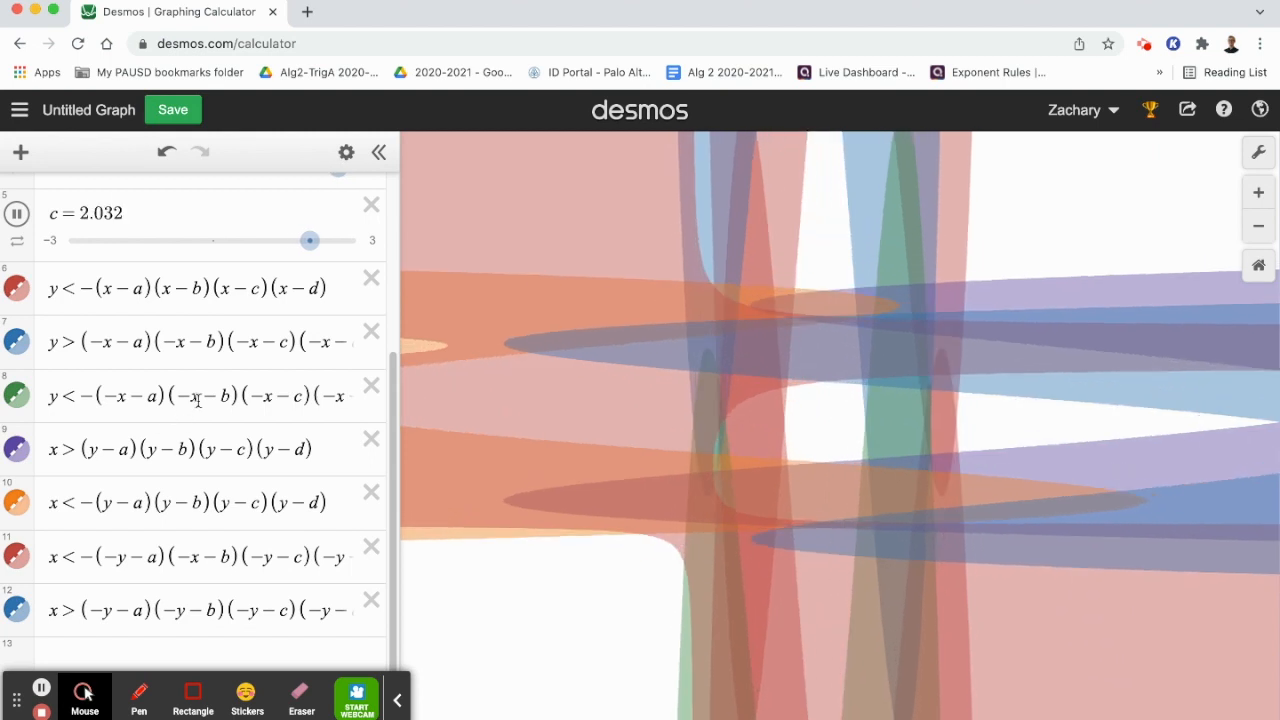
pyautogui.click(196, 397)
pyautogui.press('BackSpace')
pyautogui.write('y')
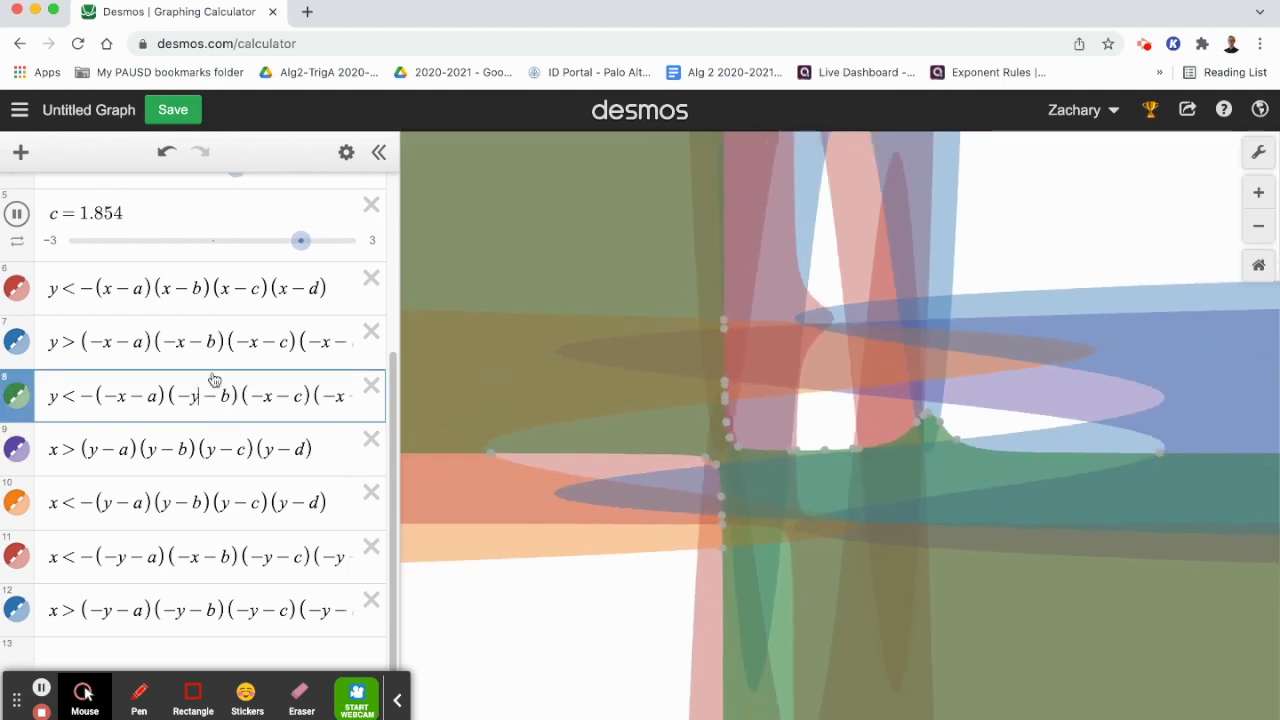
# Recolor the green inequality with the (-y-b) factor orange and reopen its style options.
pyautogui.click(18, 398)
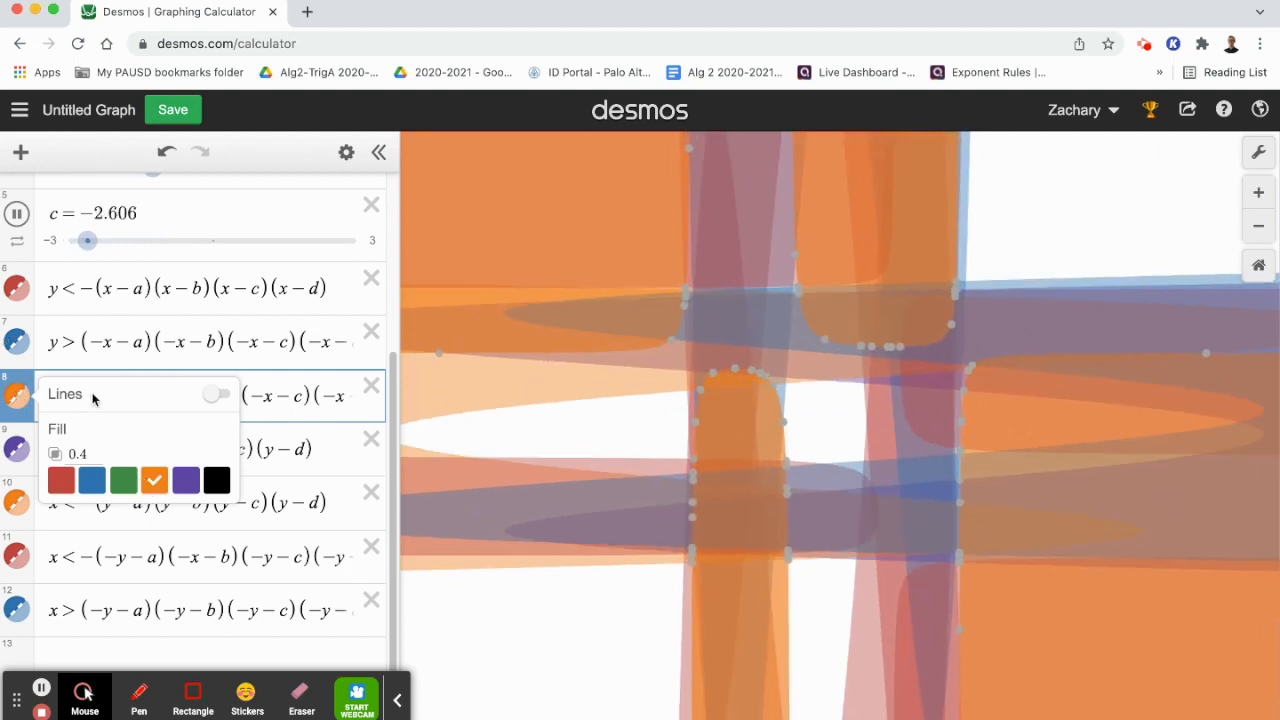
pyautogui.click(15, 400)
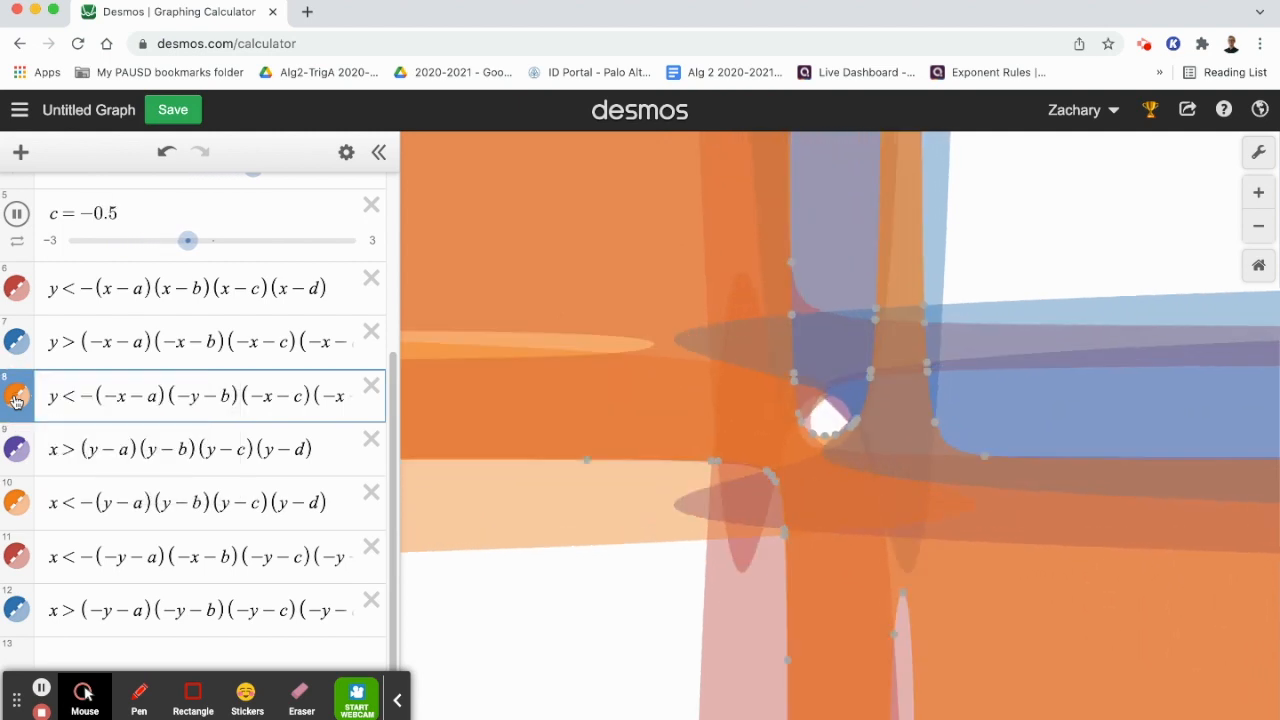
pyautogui.click(15, 400)
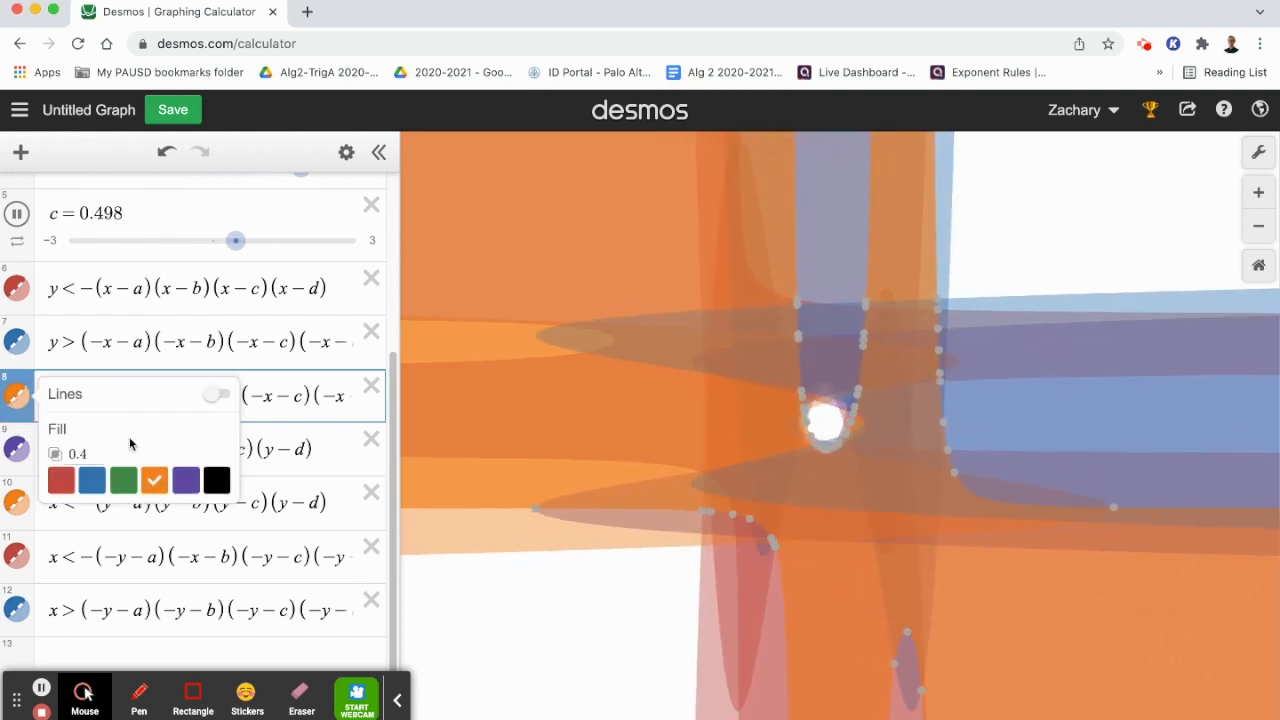